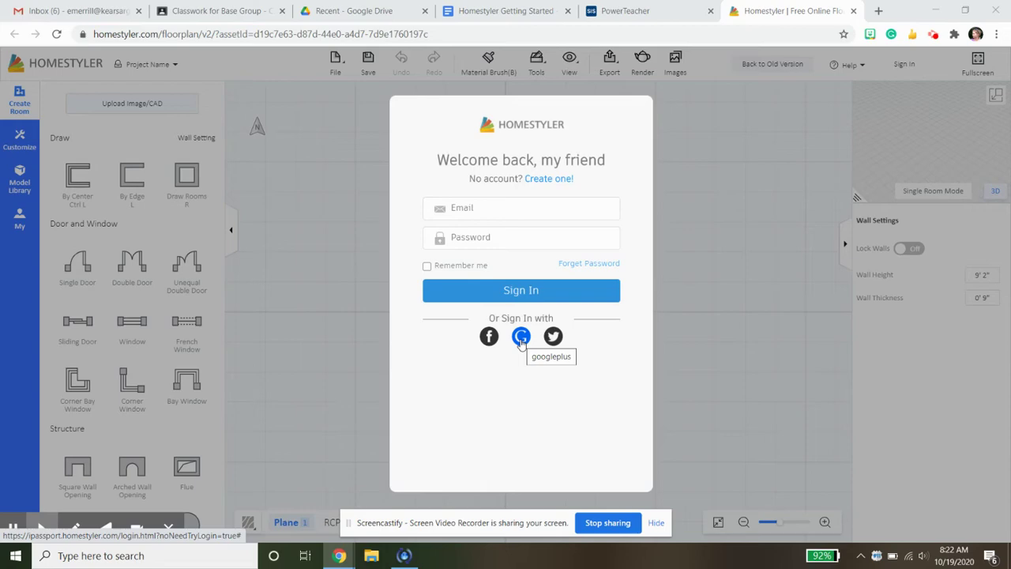
Step: Sign in to Homestyler with the Google account option
{"action": "left_click", "coordinate": [521, 338]}
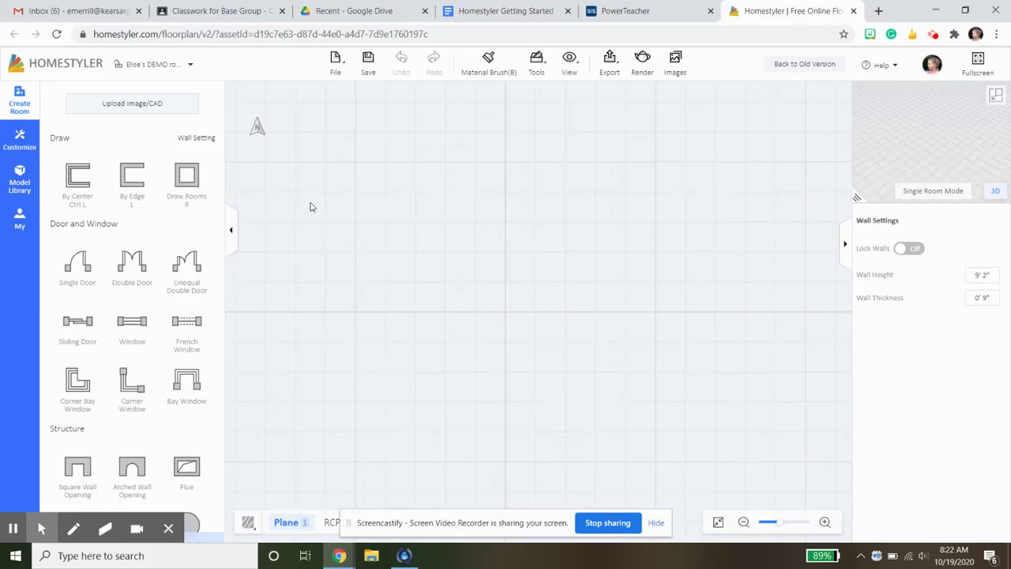
{"action": "mouse_move", "coordinate": [187, 182]}
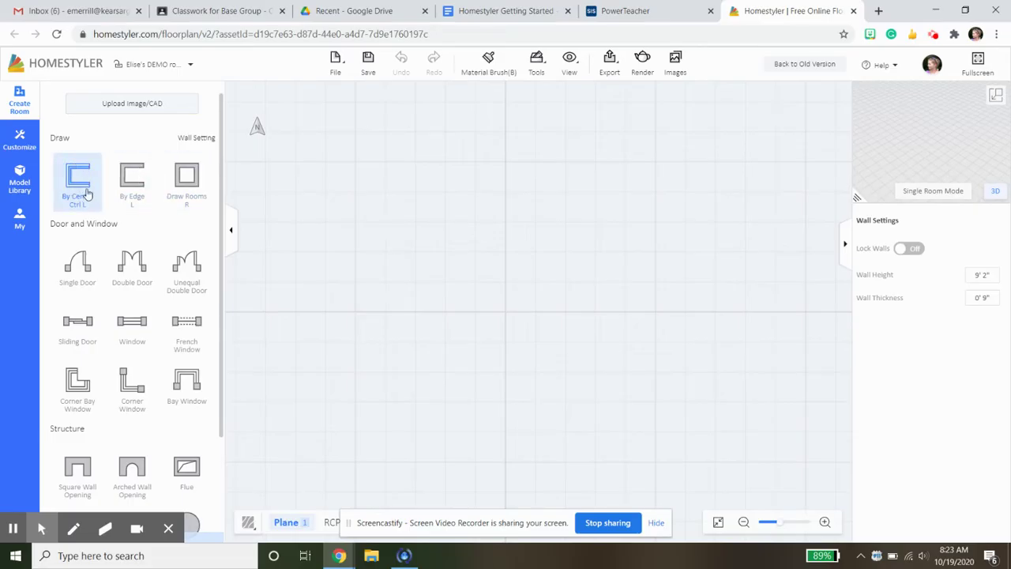
Step: Draw an 18' by 11' rectangular bedroom with walls and a wood floor
{"action": "left_click", "coordinate": [192, 182]}
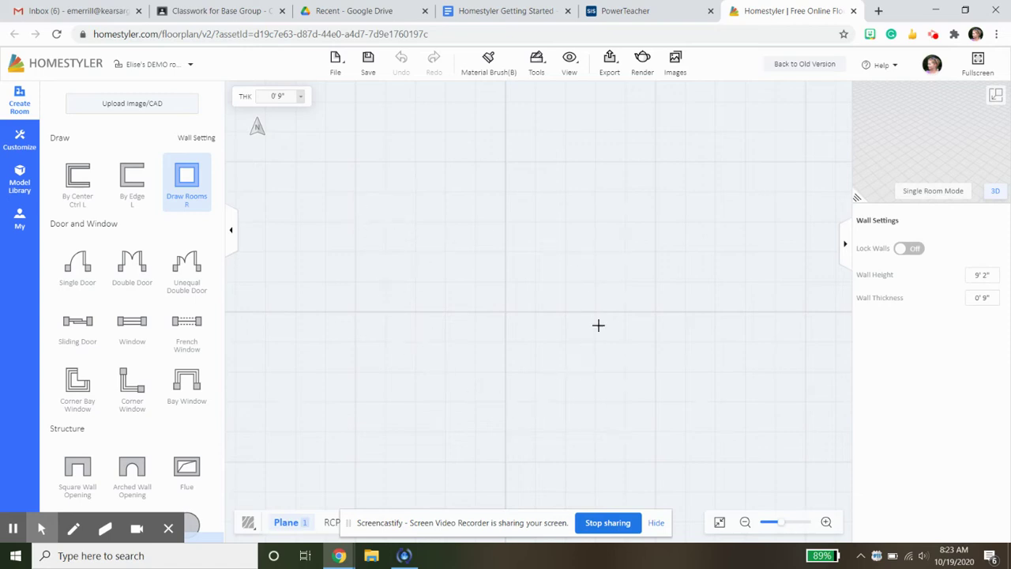
{"action": "left_click", "coordinate": [372, 211]}
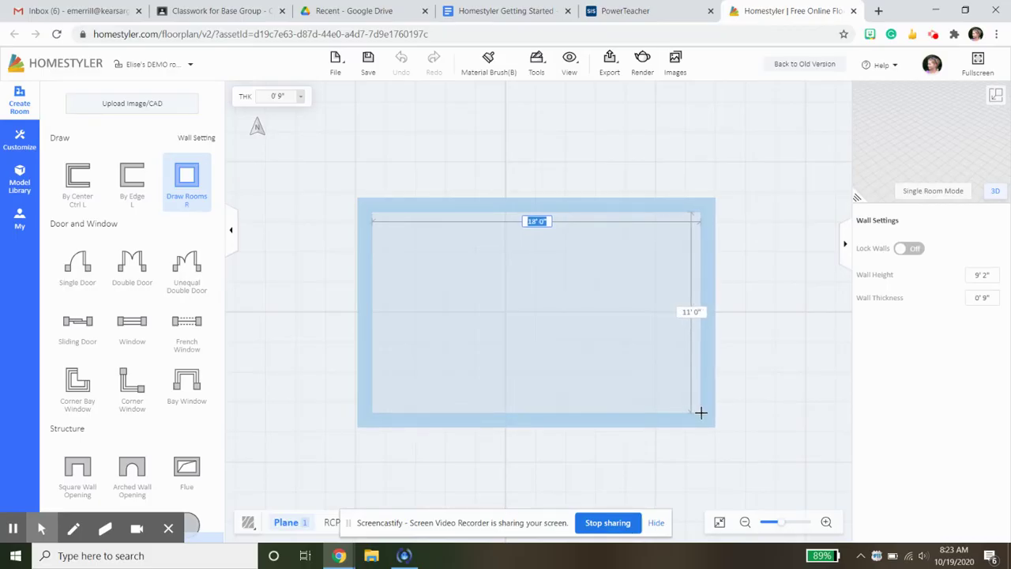
{"action": "left_click", "coordinate": [701, 412]}
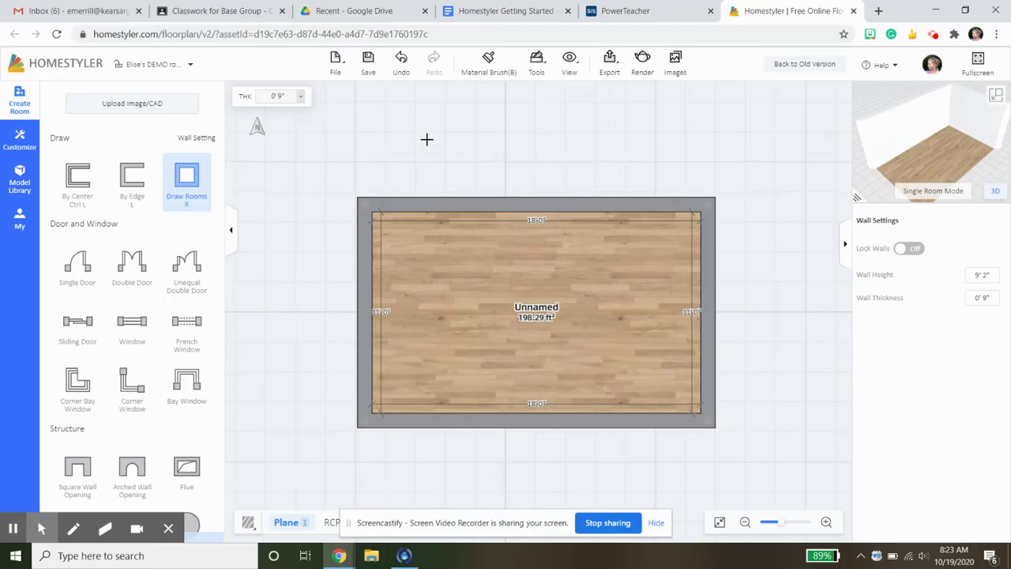
Step: Draw a small closet room just above the bedroom
{"action": "mouse_move", "coordinate": [388, 117]}
{"action": "left_mouse_down"}
{"action": "mouse_move", "coordinate": [462, 166]}
{"action": "mouse_move", "coordinate": [514, 180]}
{"action": "left_mouse_up"}
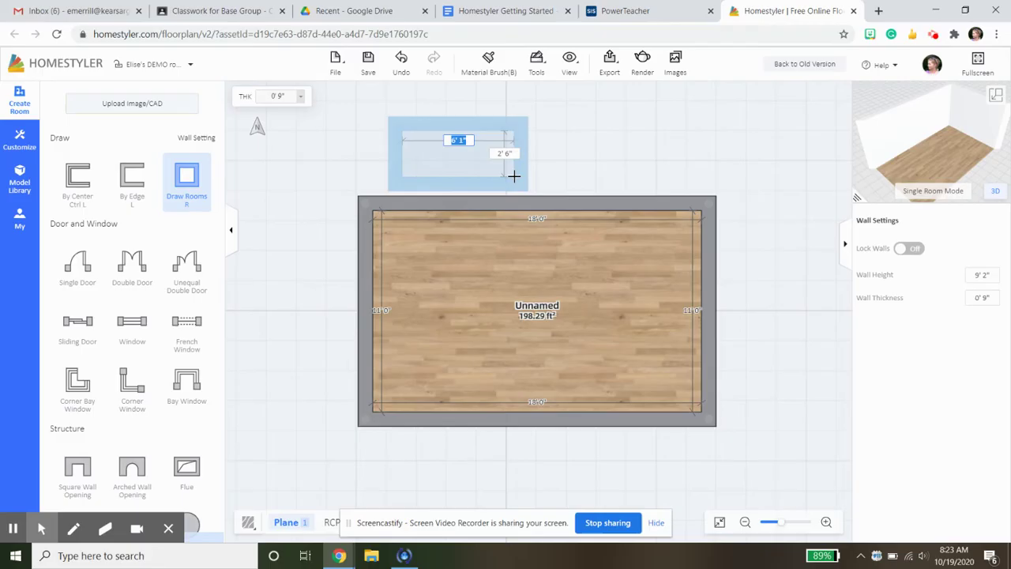
{"action": "left_click_drag", "start_coordinate": [514, 180], "coordinate": [535, 181]}
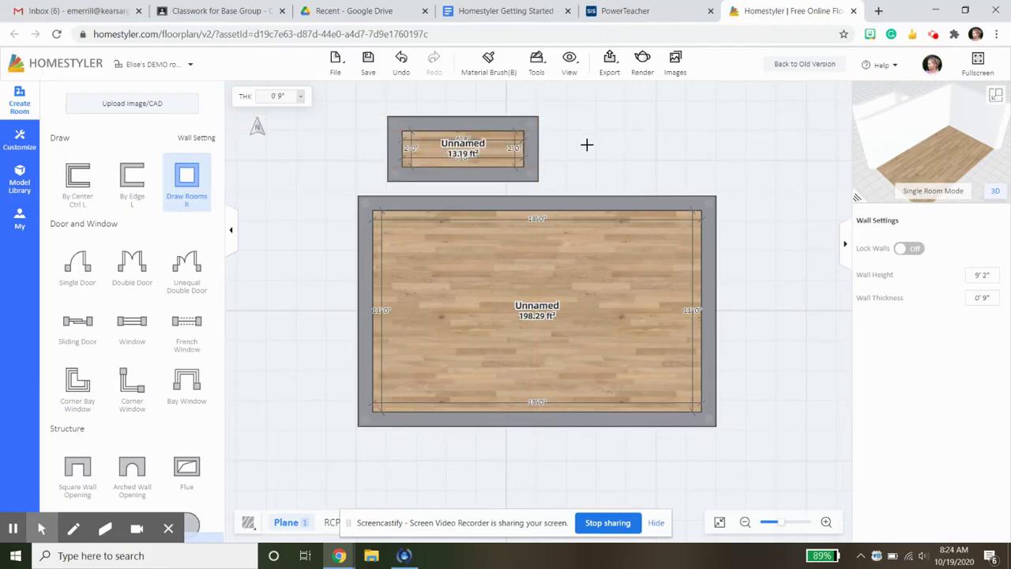
{"action": "right_click", "coordinate": [615, 143]}
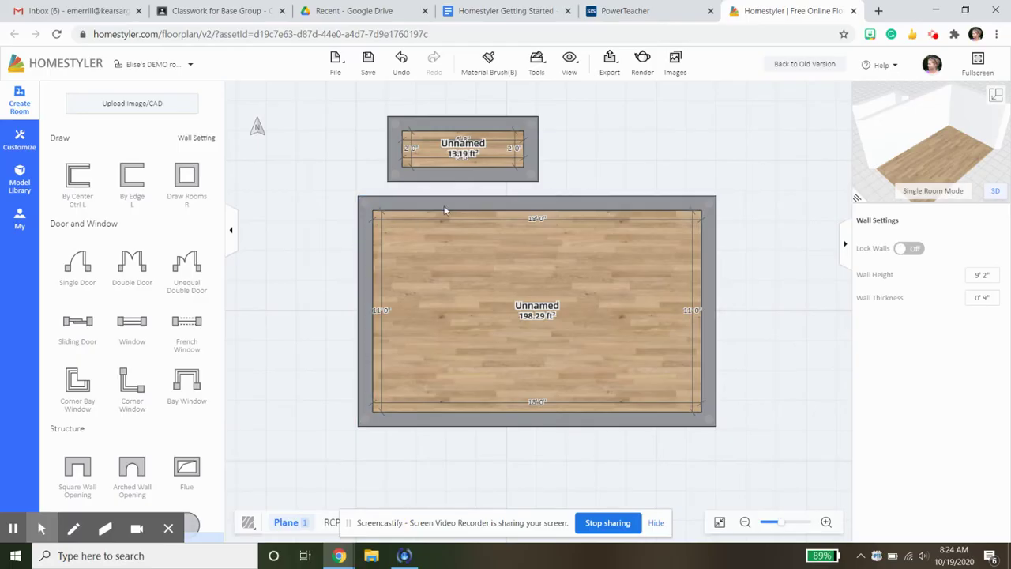
Step: Move the walls so the closet's bottom wall meets the bedroom's top wall (about 6'8" by 3'7")
{"action": "left_click", "coordinate": [448, 203]}
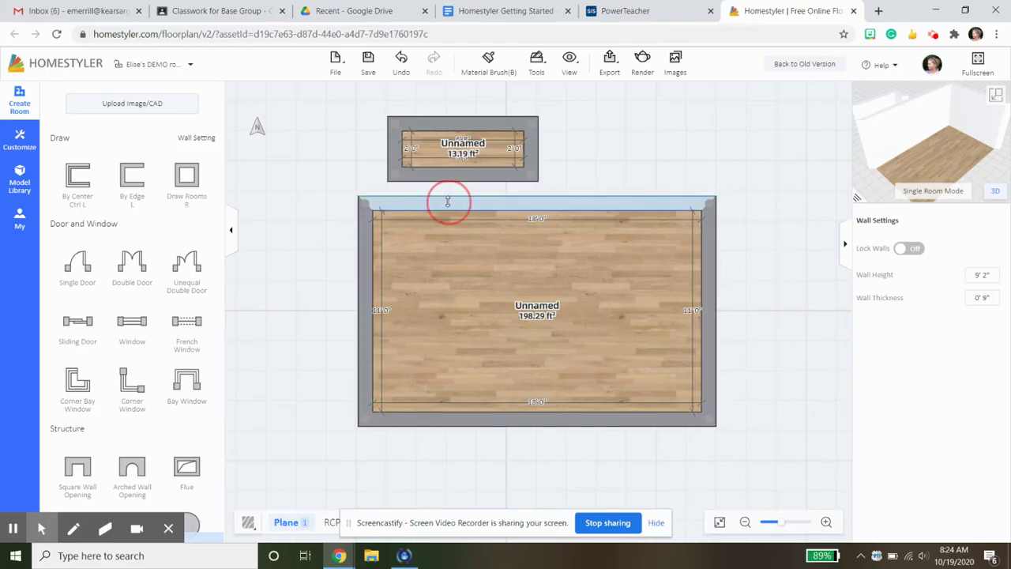
{"action": "mouse_move", "coordinate": [448, 203]}
{"action": "left_mouse_down"}
{"action": "mouse_move", "coordinate": [453, 222]}
{"action": "mouse_move", "coordinate": [456, 203]}
{"action": "left_mouse_up"}
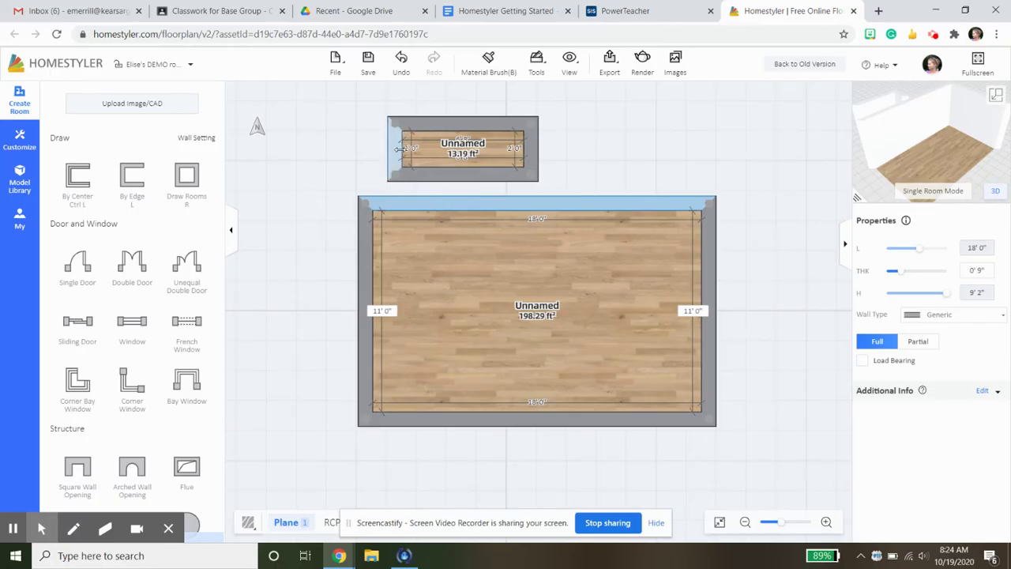
{"action": "left_click", "coordinate": [425, 176]}
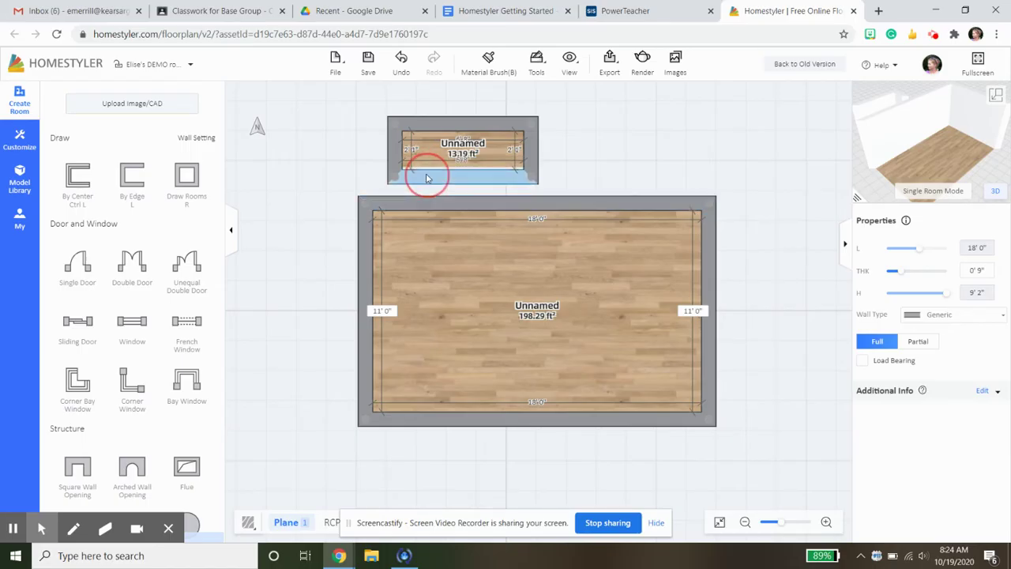
{"action": "left_click_drag", "start_coordinate": [427, 178], "coordinate": [429, 184]}
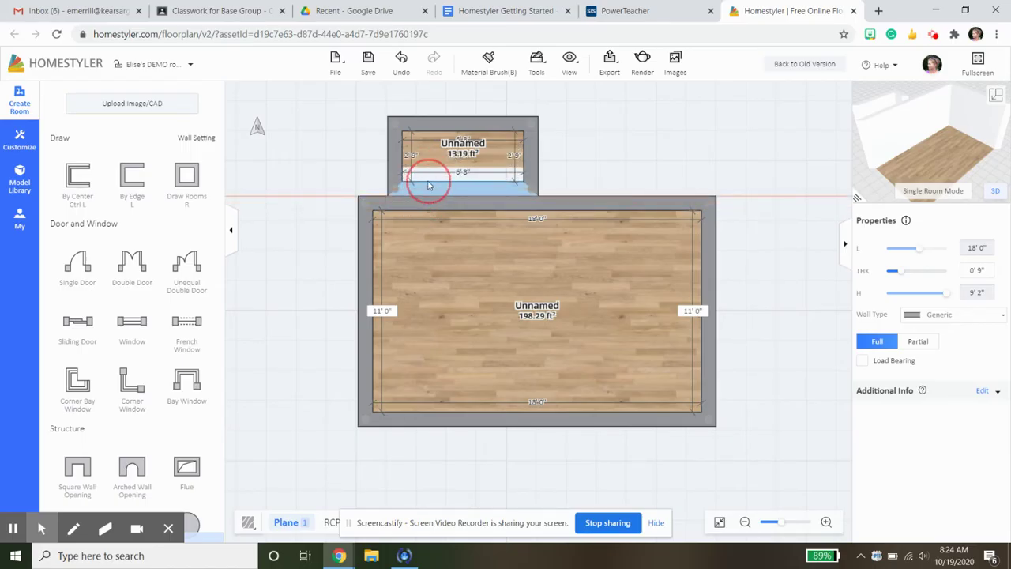
{"action": "left_click_drag", "start_coordinate": [429, 196], "coordinate": [430, 204]}
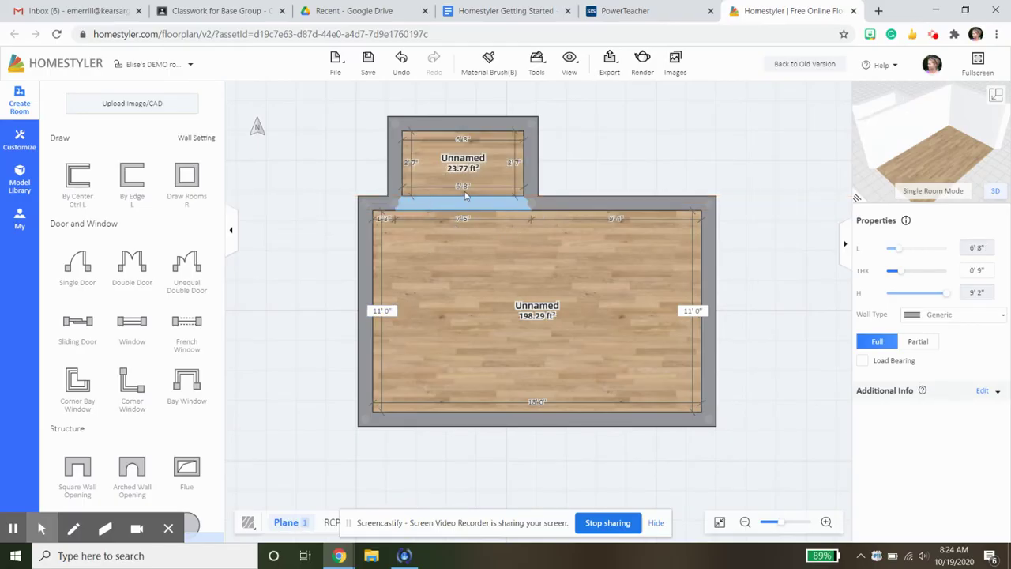
Step: Push the closet's left, top and right walls out to about 9' by 5', aligned left with the bedroom
{"action": "left_click", "coordinate": [392, 165]}
{"action": "left_click_drag", "start_coordinate": [392, 165], "coordinate": [367, 165]}
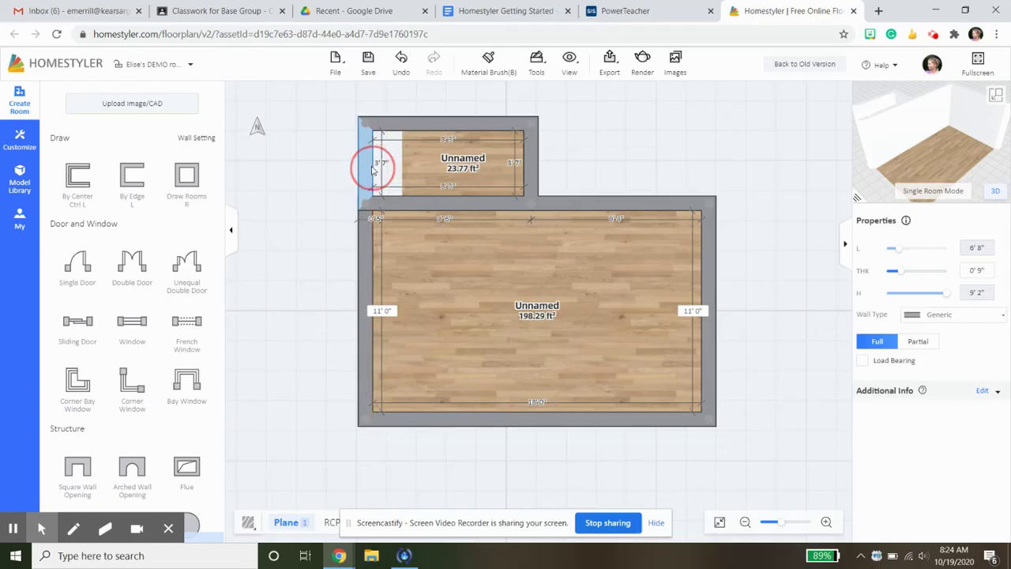
{"action": "left_click_drag", "start_coordinate": [479, 124], "coordinate": [487, 107]}
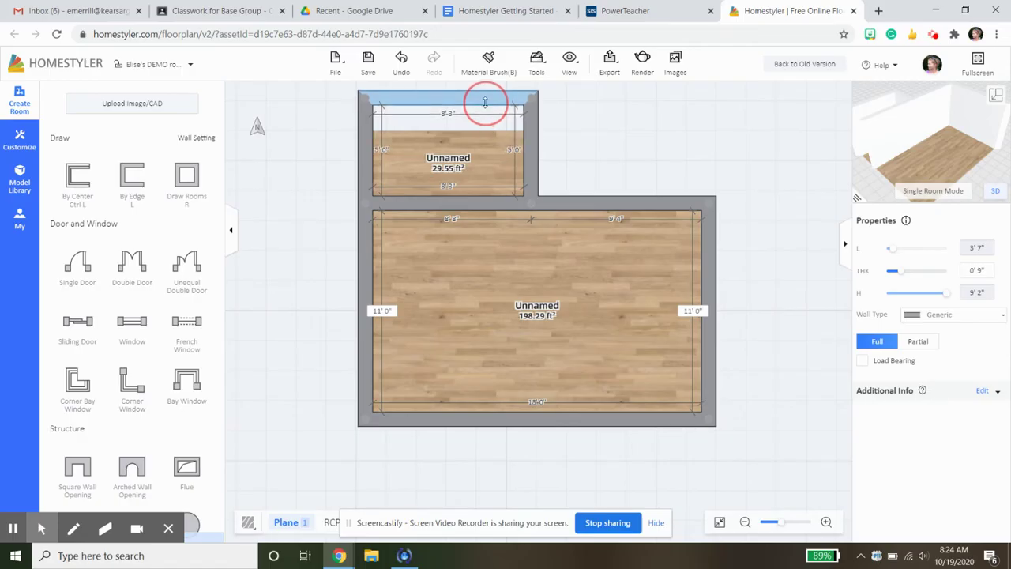
{"action": "left_click_drag", "start_coordinate": [534, 149], "coordinate": [549, 150]}
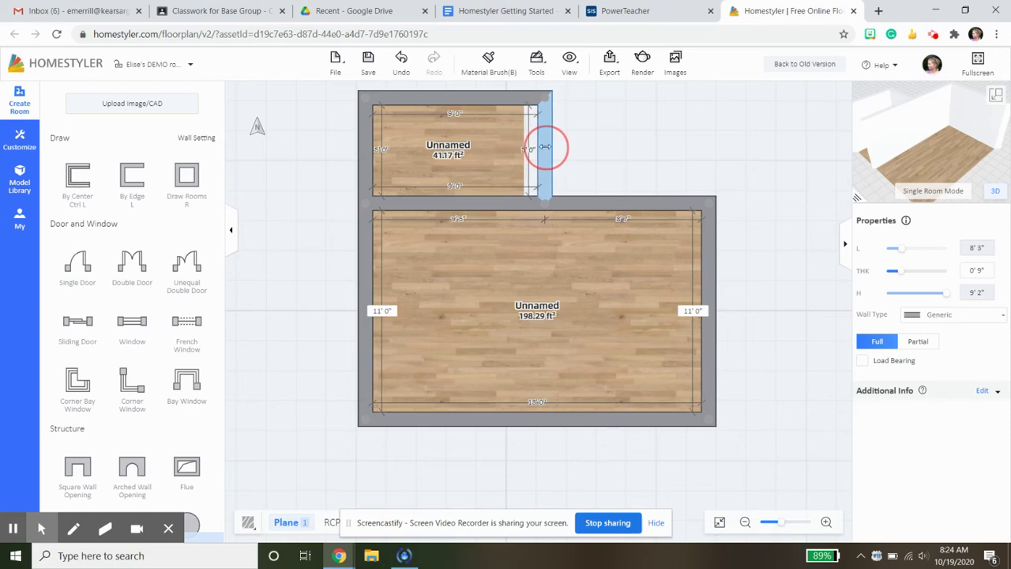
{"action": "left_click_drag", "start_coordinate": [546, 147], "coordinate": [543, 146]}
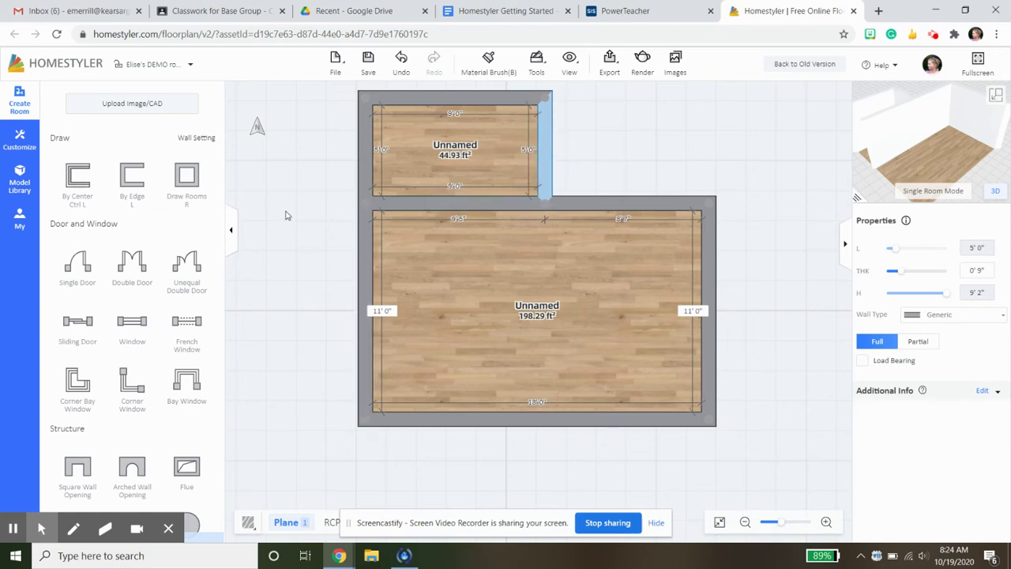
{"action": "mouse_move", "coordinate": [87, 276]}
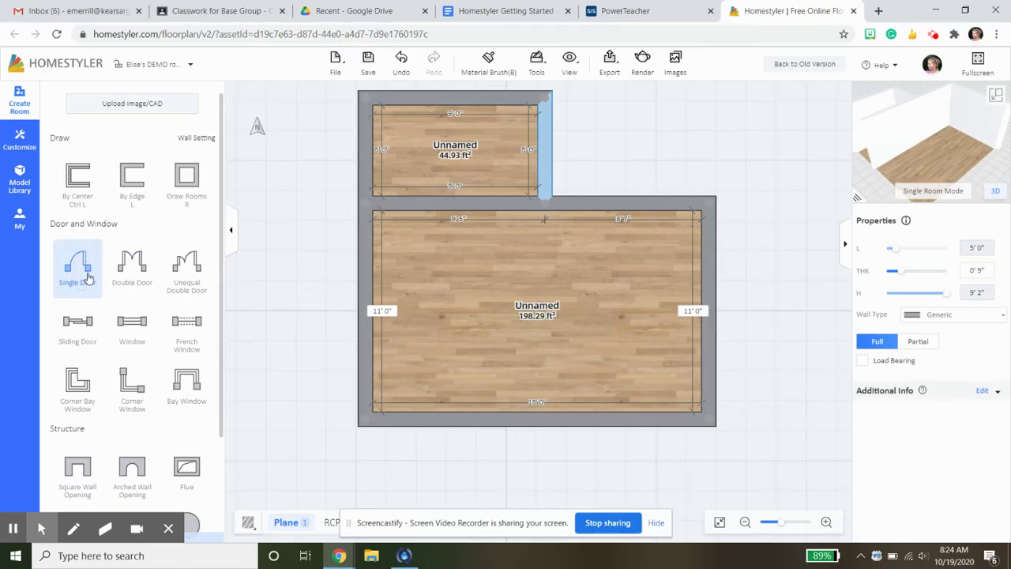
Step: Place a 3' single door in the top wall right of the closet, flipped to swing into the bedroom
{"action": "left_click", "coordinate": [75, 284]}
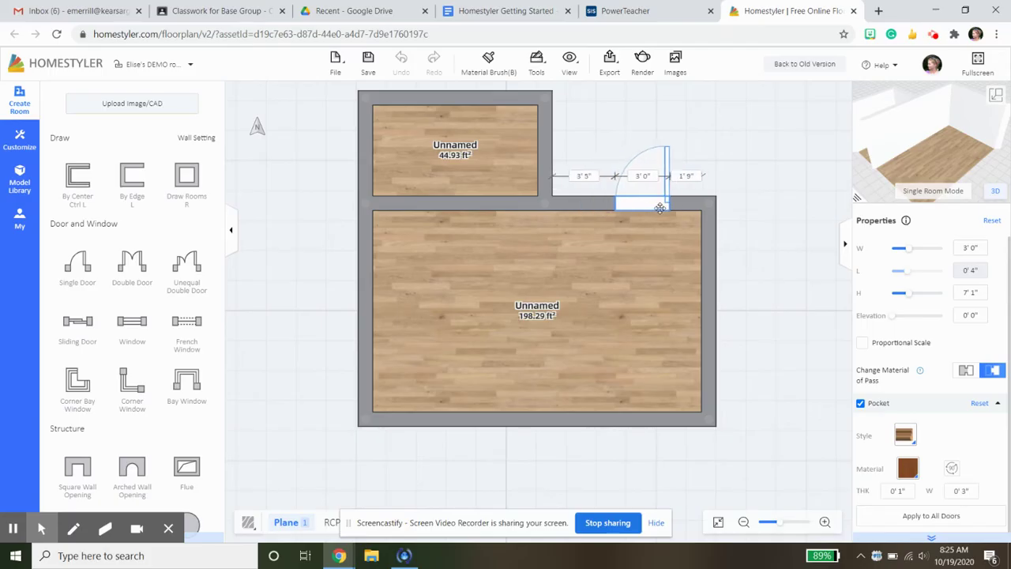
{"action": "left_click", "coordinate": [637, 209]}
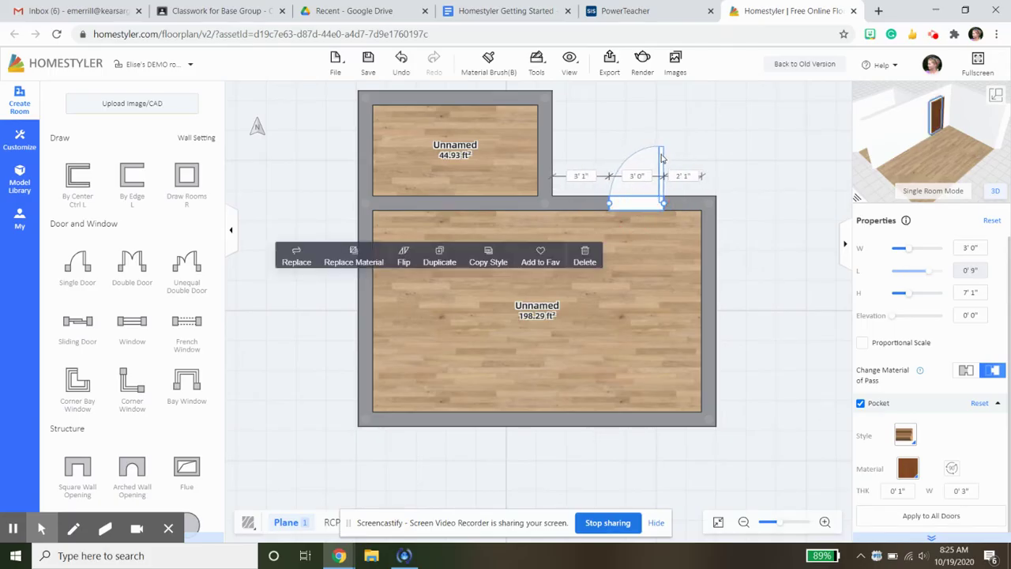
{"action": "mouse_move", "coordinate": [662, 158]}
{"action": "left_mouse_down"}
{"action": "mouse_move", "coordinate": [648, 202]}
{"action": "mouse_move", "coordinate": [670, 210]}
{"action": "mouse_move", "coordinate": [674, 177]}
{"action": "left_mouse_up"}
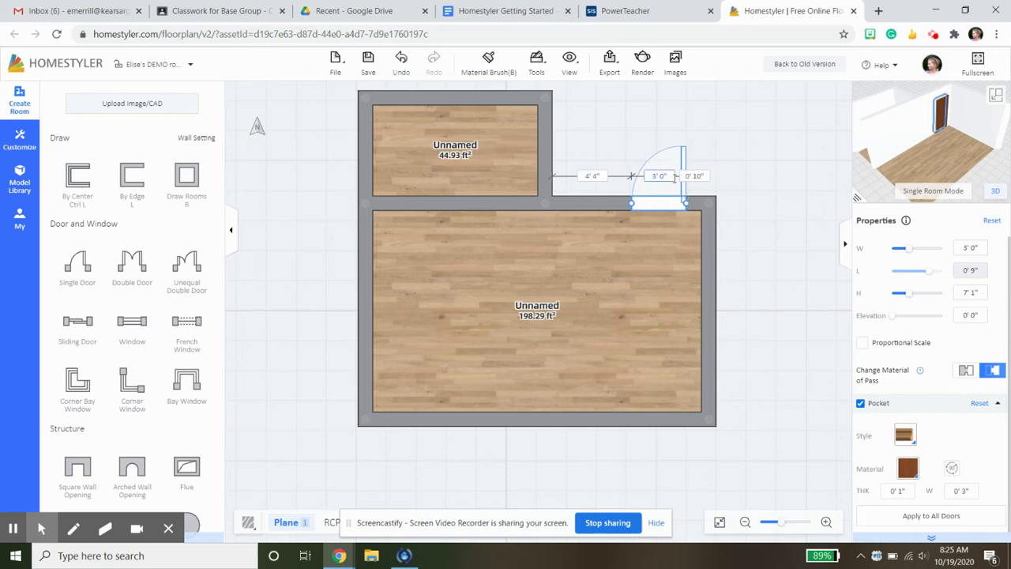
{"action": "left_click", "coordinate": [684, 162]}
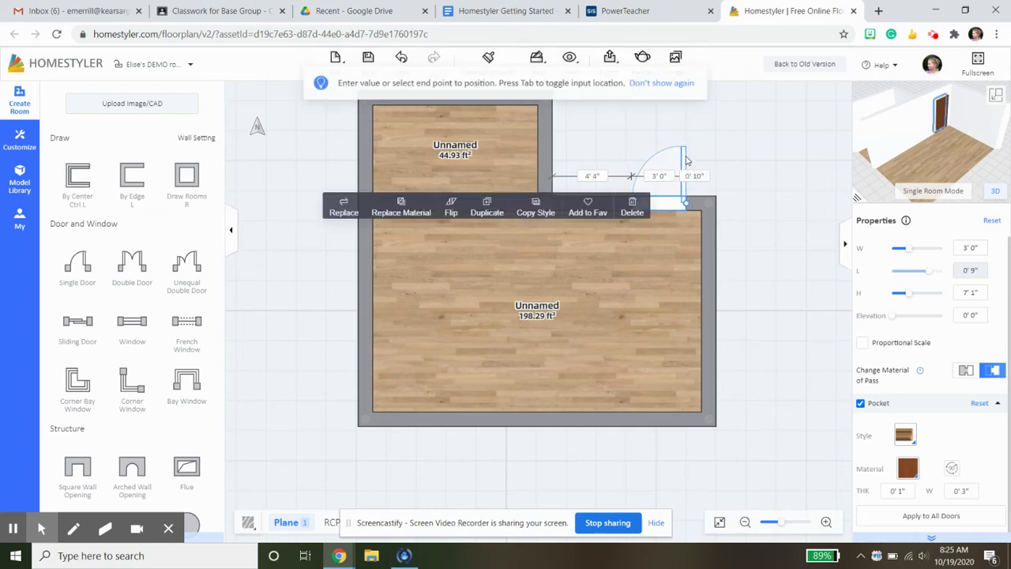
{"action": "left_click", "coordinate": [451, 210]}
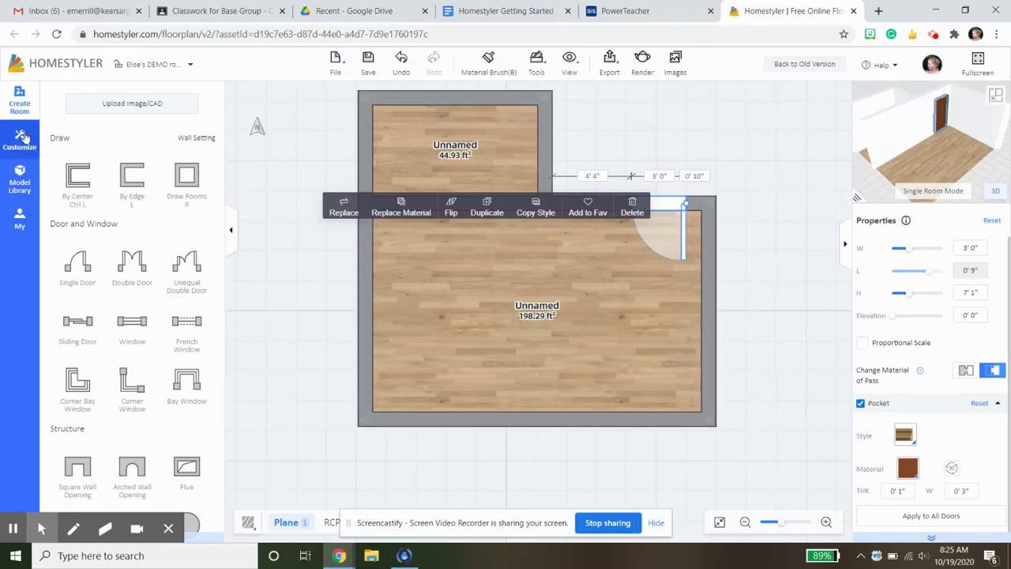
Step: Place a window in the bedroom's bottom wall and widen it to 4'0"
{"action": "scroll", "coordinate": [79, 245], "scroll_direction": "down", "scroll_amount": 2}
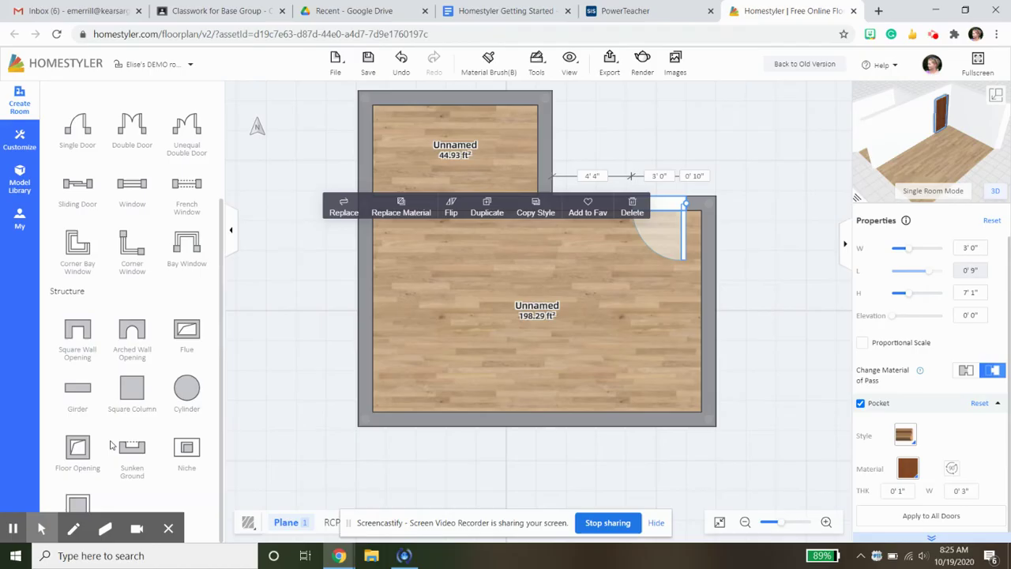
{"action": "scroll", "coordinate": [133, 409], "scroll_direction": "up", "scroll_amount": 2}
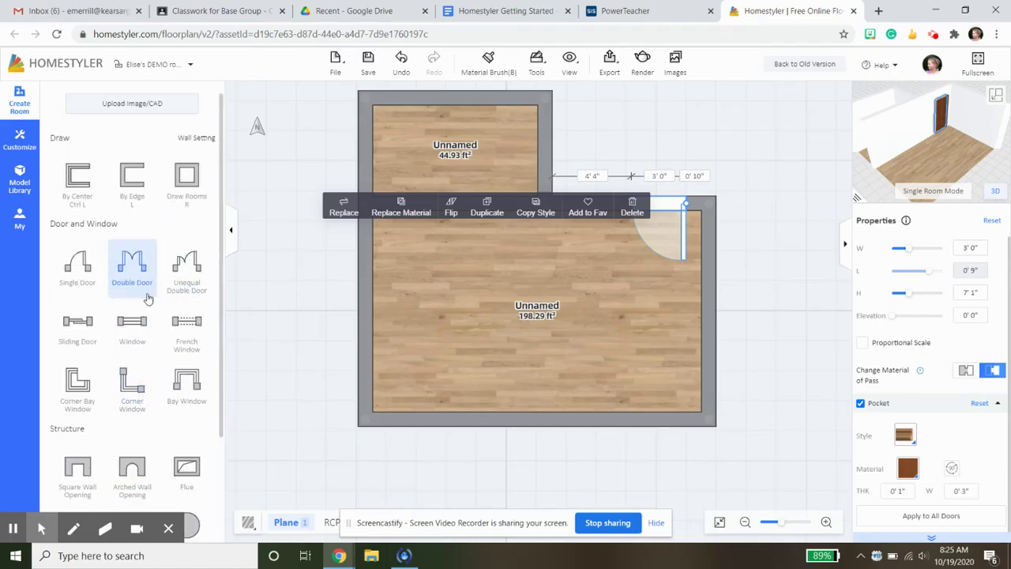
{"action": "left_click", "coordinate": [136, 327]}
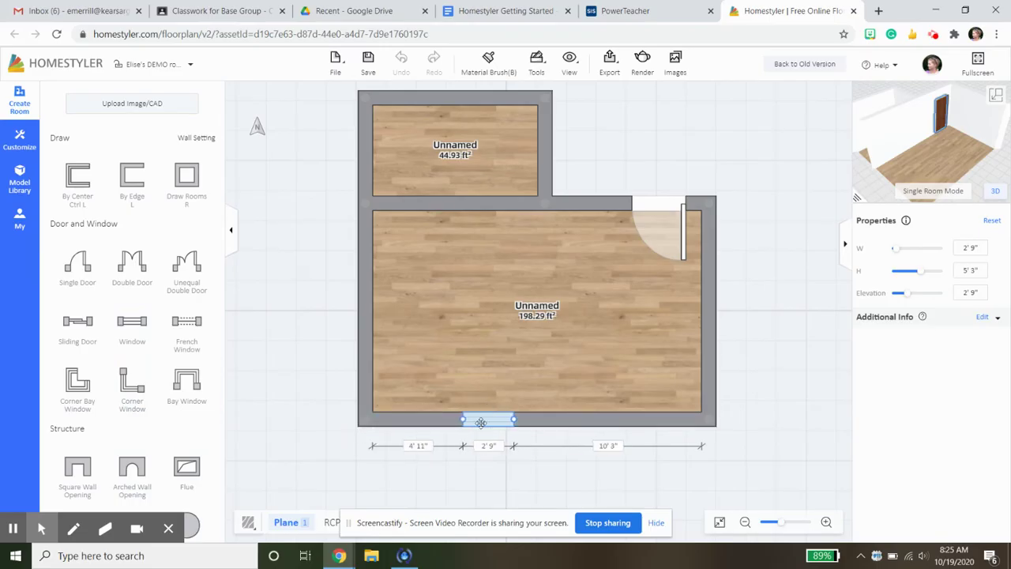
{"action": "left_click", "coordinate": [457, 423]}
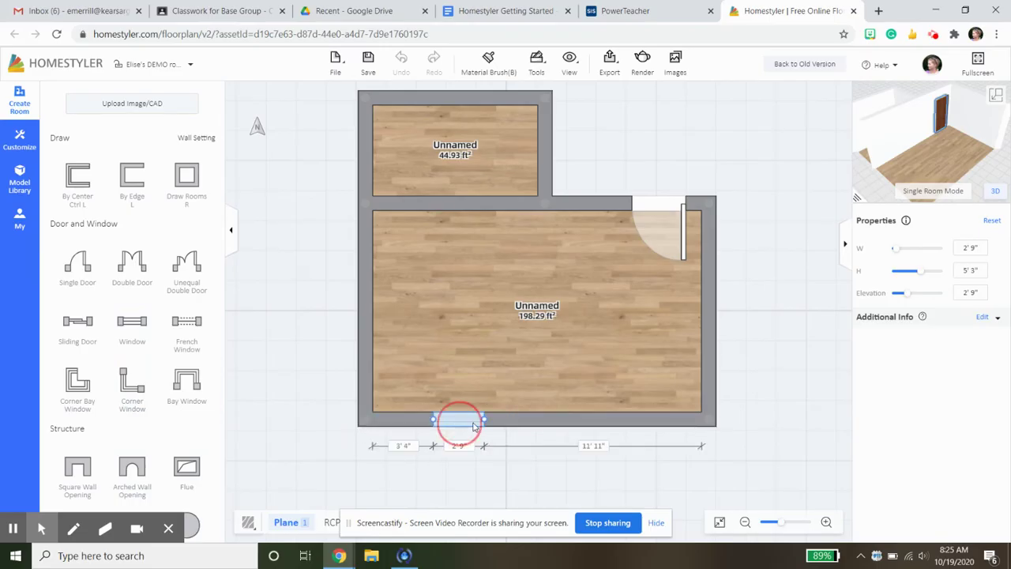
{"action": "left_click_drag", "start_coordinate": [485, 420], "coordinate": [507, 416]}
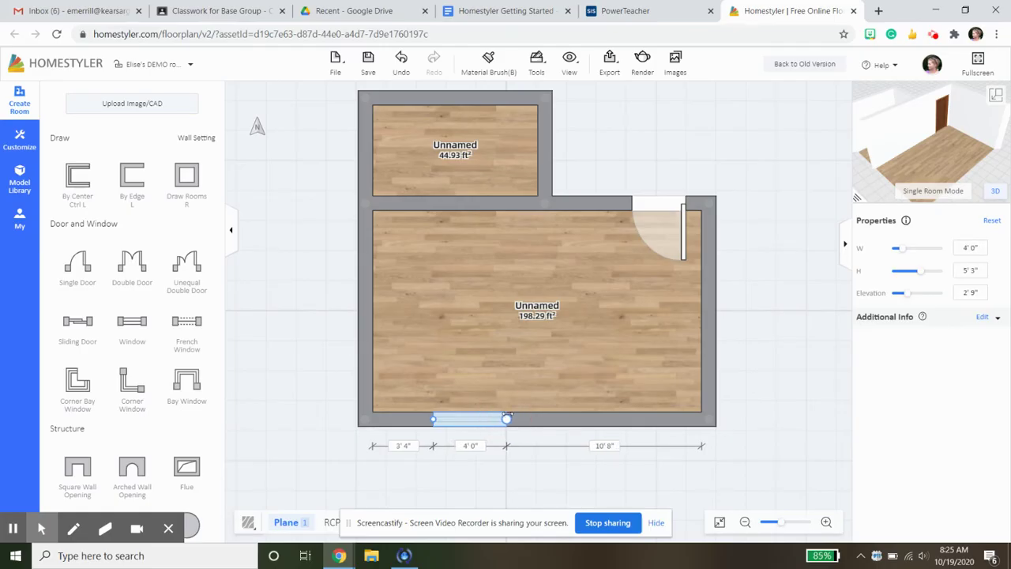
{"action": "left_click", "coordinate": [465, 423]}
Step: Slide the window left until it sits 2'6" from the left corner
{"action": "left_click_drag", "start_coordinate": [463, 422], "coordinate": [448, 430]}
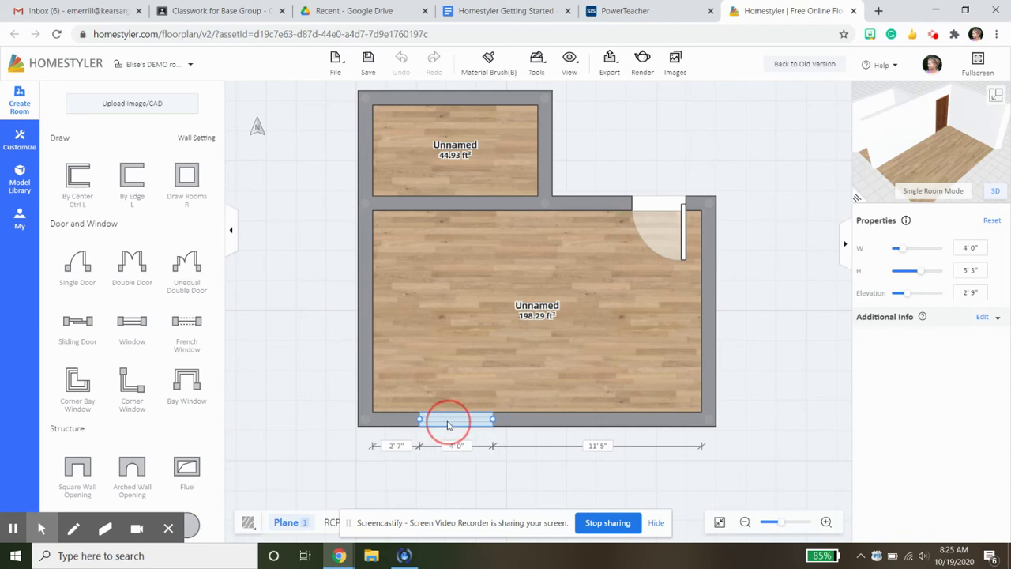
{"action": "left_click", "coordinate": [462, 425]}
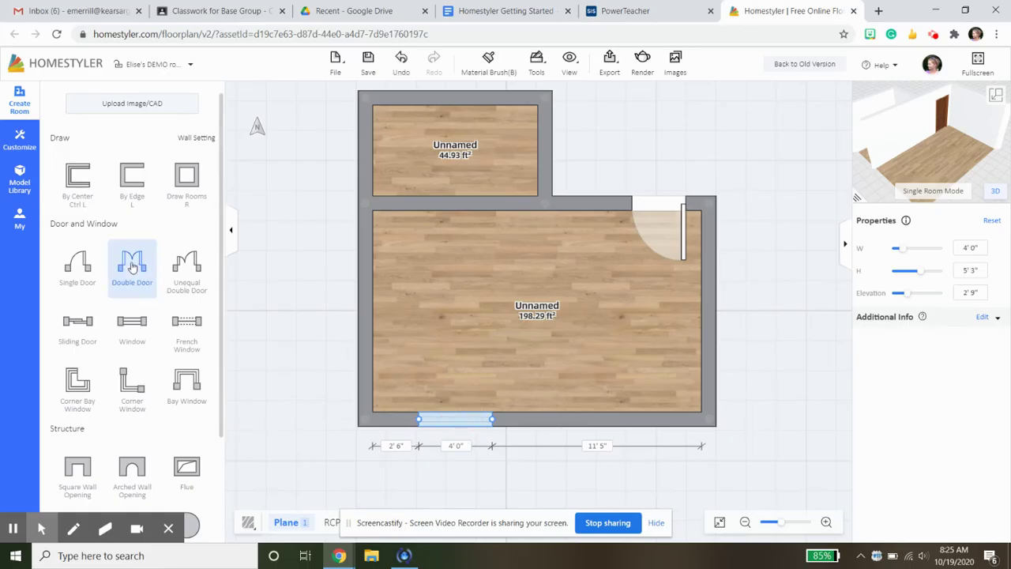
{"action": "mouse_move", "coordinate": [188, 336]}
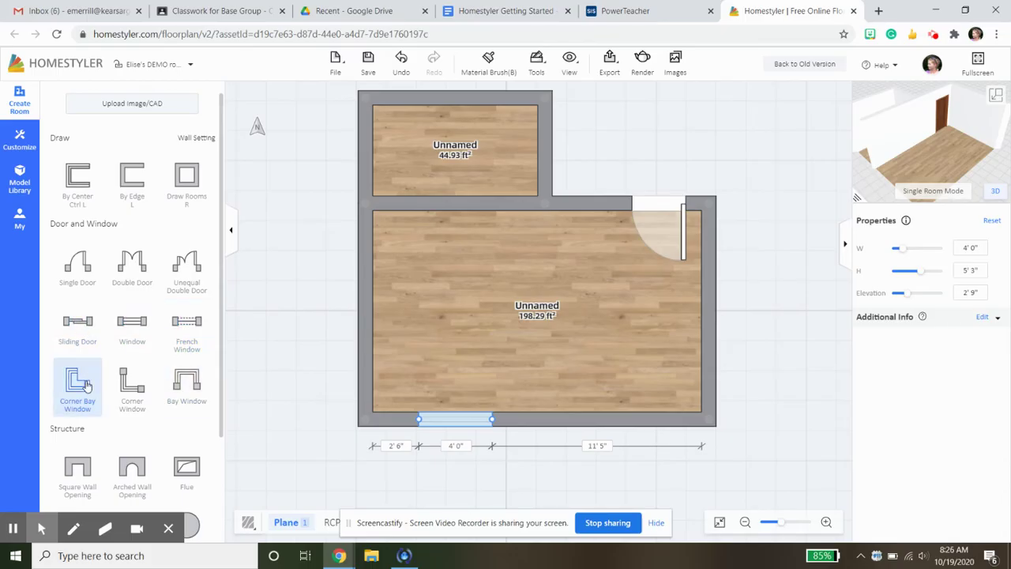
{"action": "scroll", "coordinate": [189, 399], "scroll_direction": "down", "scroll_amount": 2}
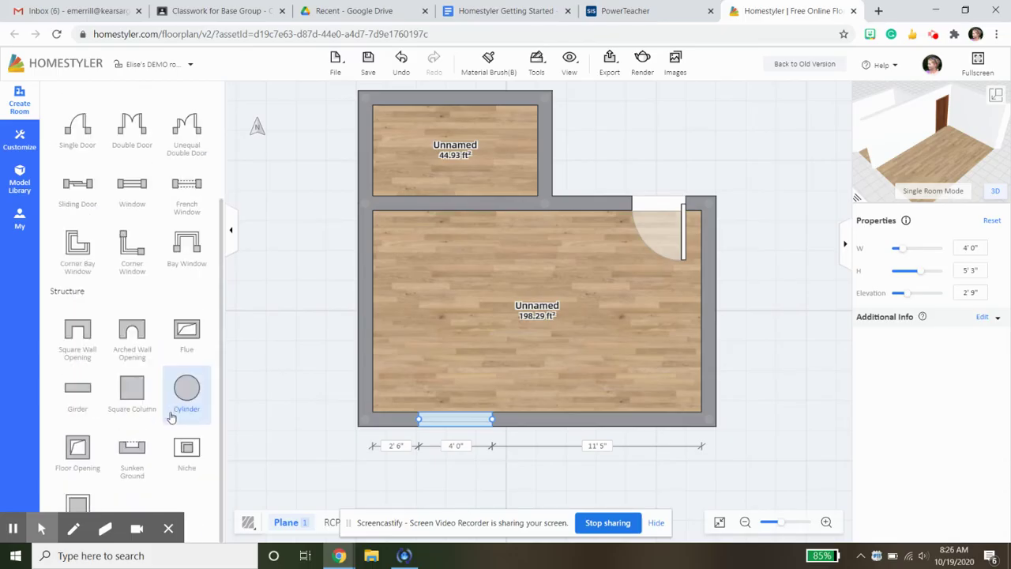
{"action": "scroll", "coordinate": [131, 395], "scroll_direction": "up", "scroll_amount": 2}
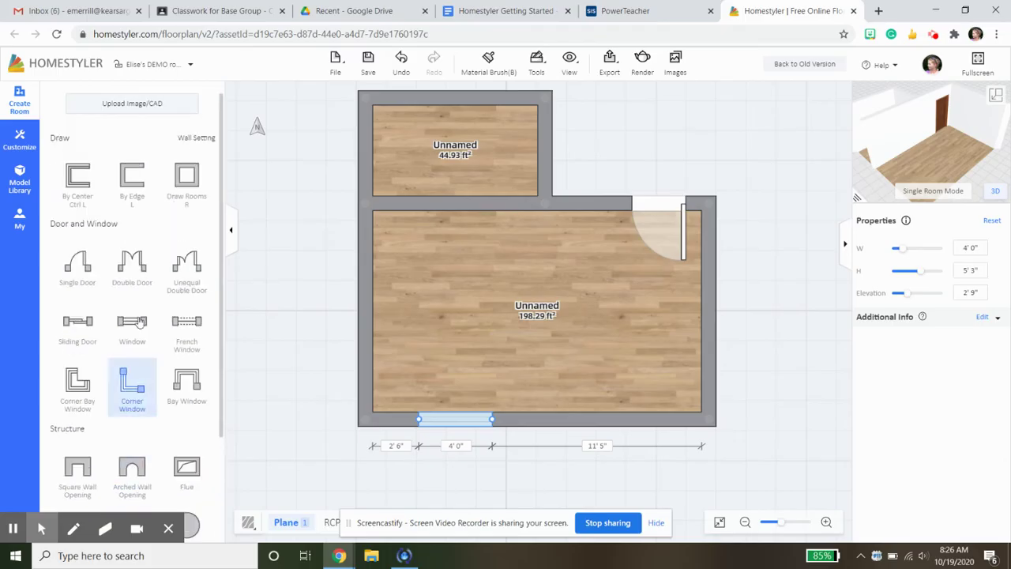
Step: Open the Customize Model Library and scroll the Construction catalog to the arched opening
{"action": "left_click", "coordinate": [18, 145]}
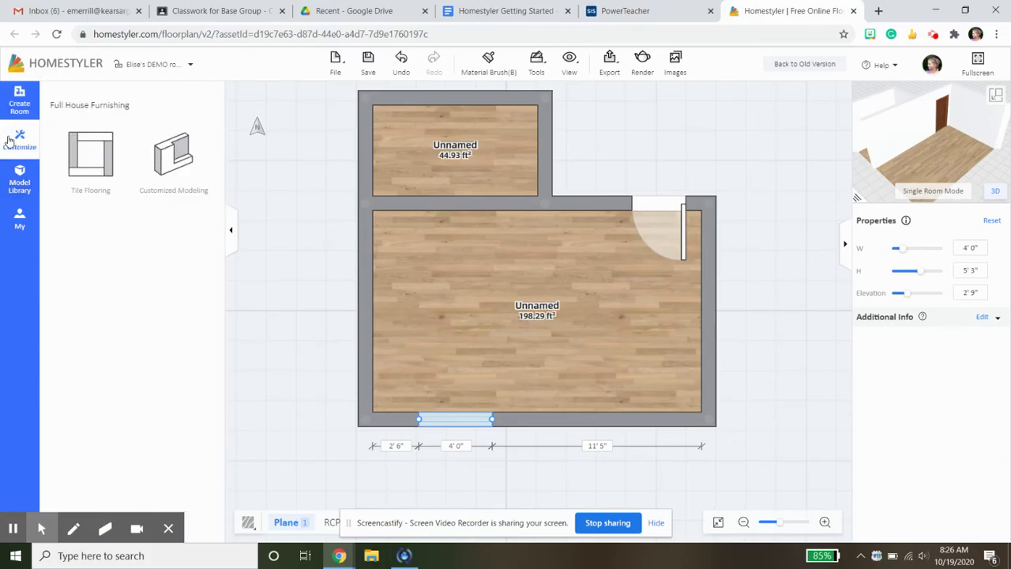
{"action": "left_click", "coordinate": [21, 179]}
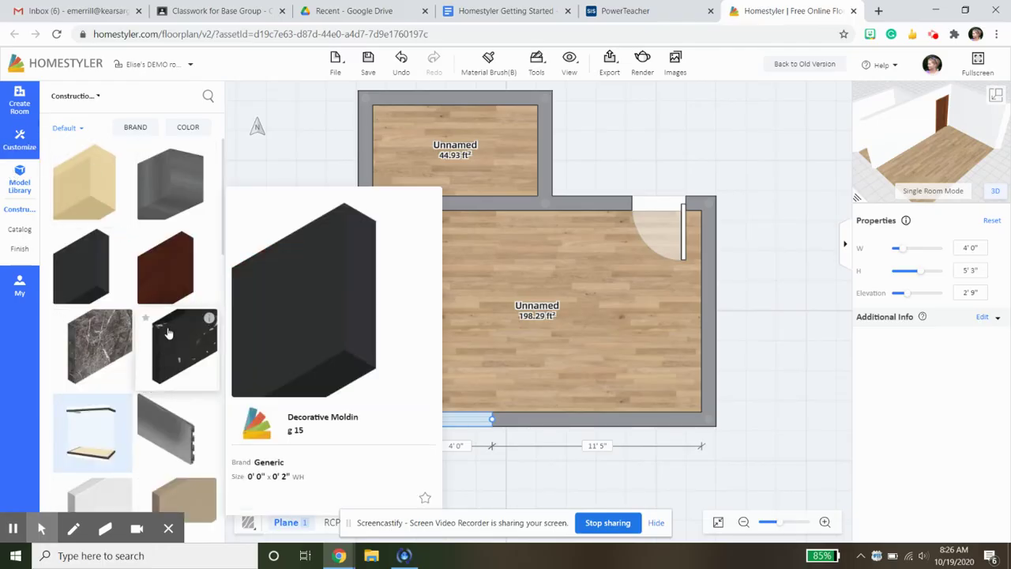
{"action": "scroll", "coordinate": [162, 348], "scroll_direction": "down", "scroll_amount": 2}
{"action": "scroll", "coordinate": [154, 371], "scroll_direction": "down", "scroll_amount": 2}
{"action": "scroll", "coordinate": [147, 388], "scroll_direction": "down", "scroll_amount": 2}
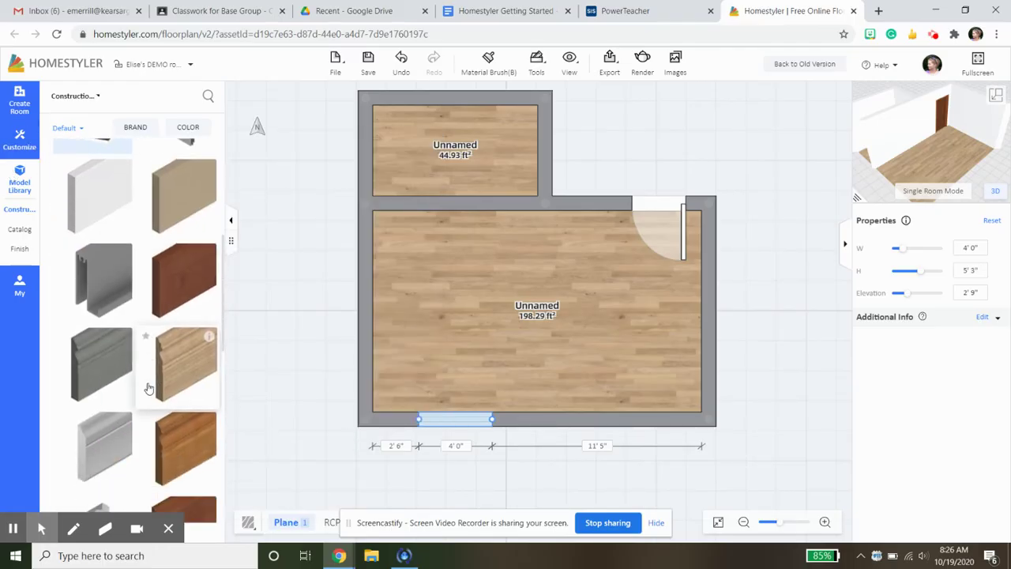
{"action": "scroll", "coordinate": [147, 389], "scroll_direction": "down", "scroll_amount": 2}
{"action": "scroll", "coordinate": [146, 391], "scroll_direction": "down", "scroll_amount": 2}
{"action": "scroll", "coordinate": [145, 399], "scroll_direction": "up", "scroll_amount": 2}
{"action": "scroll", "coordinate": [145, 403], "scroll_direction": "up", "scroll_amount": 2}
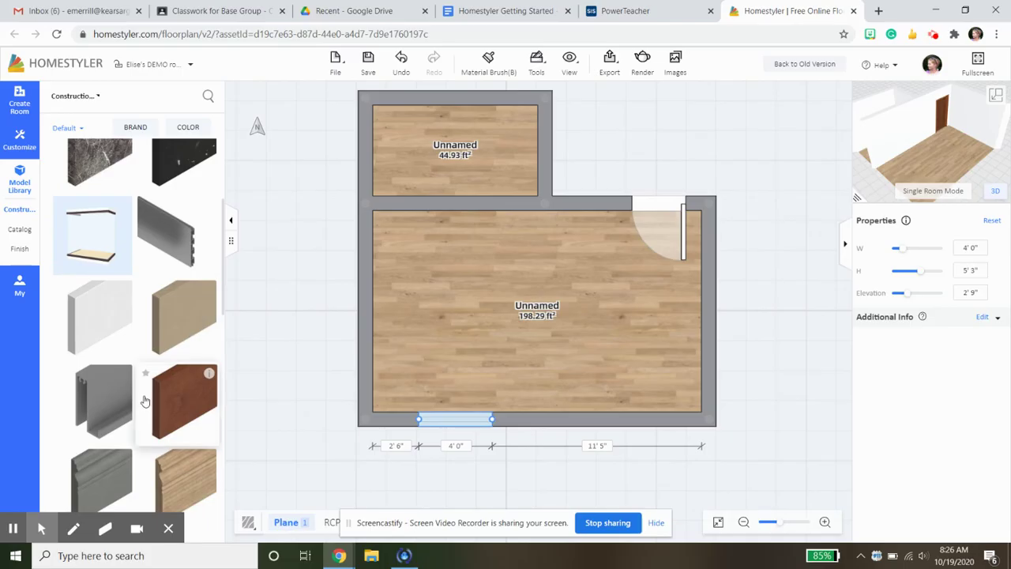
{"action": "scroll", "coordinate": [144, 402], "scroll_direction": "down", "scroll_amount": 3}
{"action": "scroll", "coordinate": [144, 401], "scroll_direction": "down", "scroll_amount": 3}
{"action": "scroll", "coordinate": [142, 400], "scroll_direction": "down", "scroll_amount": 3}
{"action": "scroll", "coordinate": [142, 400], "scroll_direction": "down", "scroll_amount": 3}
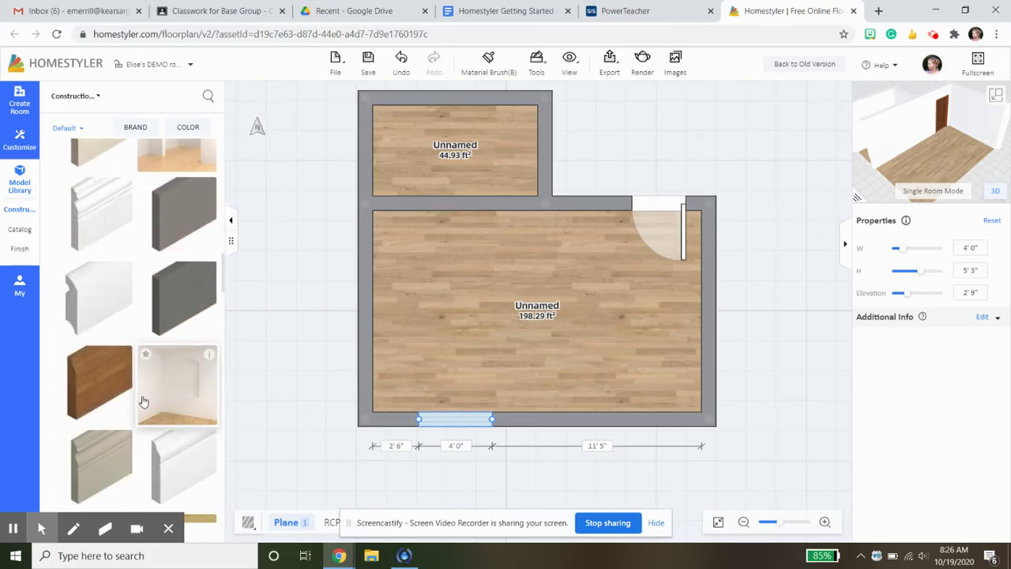
{"action": "scroll", "coordinate": [142, 400], "scroll_direction": "down", "scroll_amount": 3}
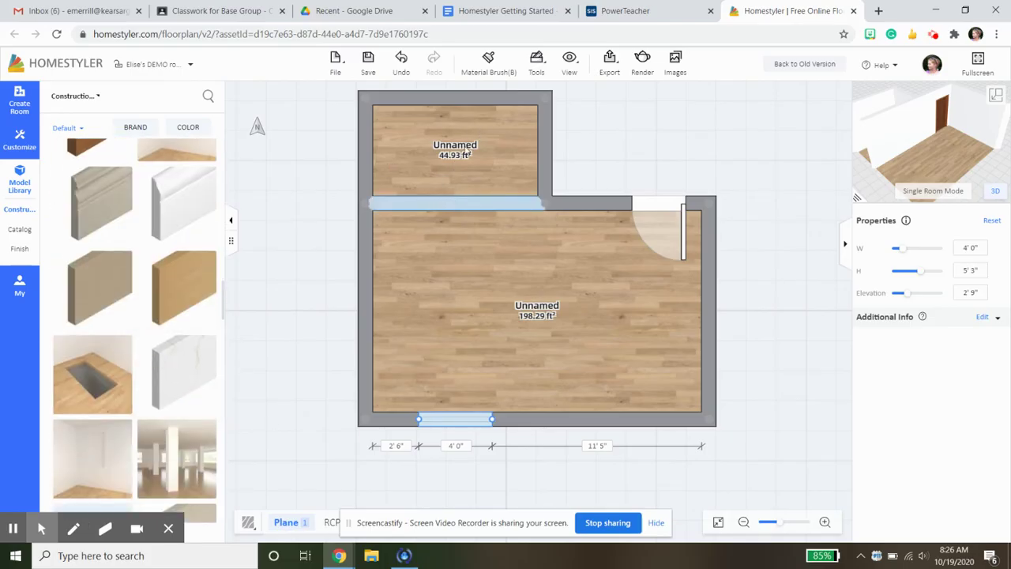
{"action": "scroll", "coordinate": [153, 405], "scroll_direction": "down", "scroll_amount": 1}
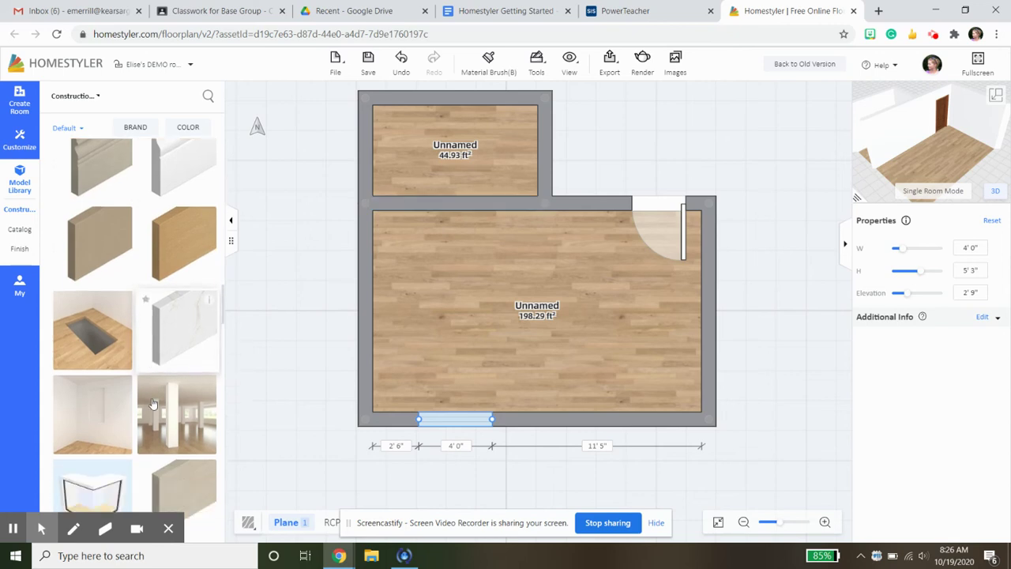
{"action": "scroll", "coordinate": [153, 405], "scroll_direction": "down", "scroll_amount": 2}
{"action": "scroll", "coordinate": [155, 405], "scroll_direction": "down", "scroll_amount": 2}
{"action": "scroll", "coordinate": [156, 404], "scroll_direction": "down", "scroll_amount": 2}
{"action": "scroll", "coordinate": [162, 403], "scroll_direction": "down", "scroll_amount": 2}
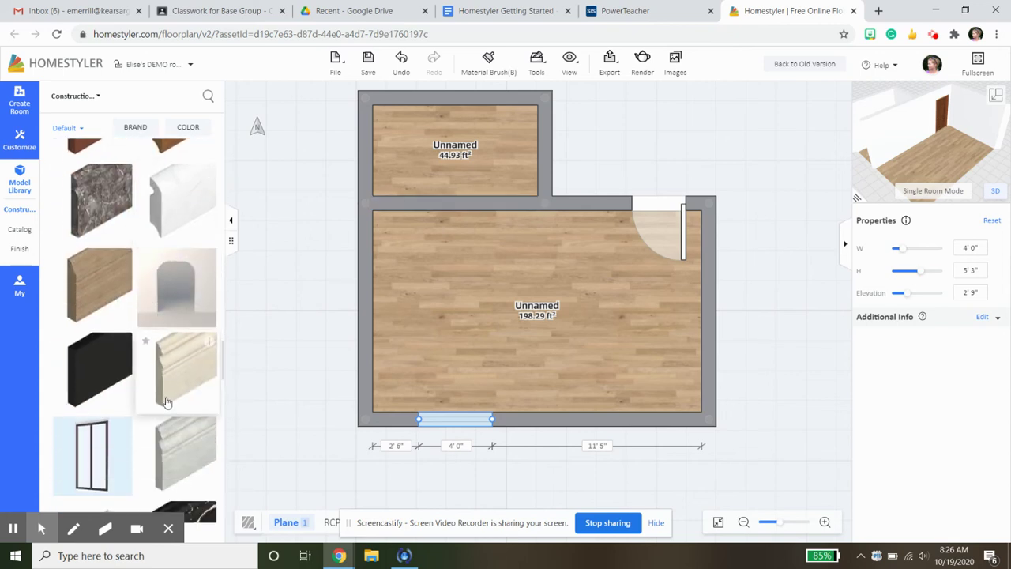
Step: Drop an arched opening into the closet-bedroom wall and narrow it to 3'0" wide
{"action": "left_click_drag", "start_coordinate": [177, 294], "coordinate": [457, 206]}
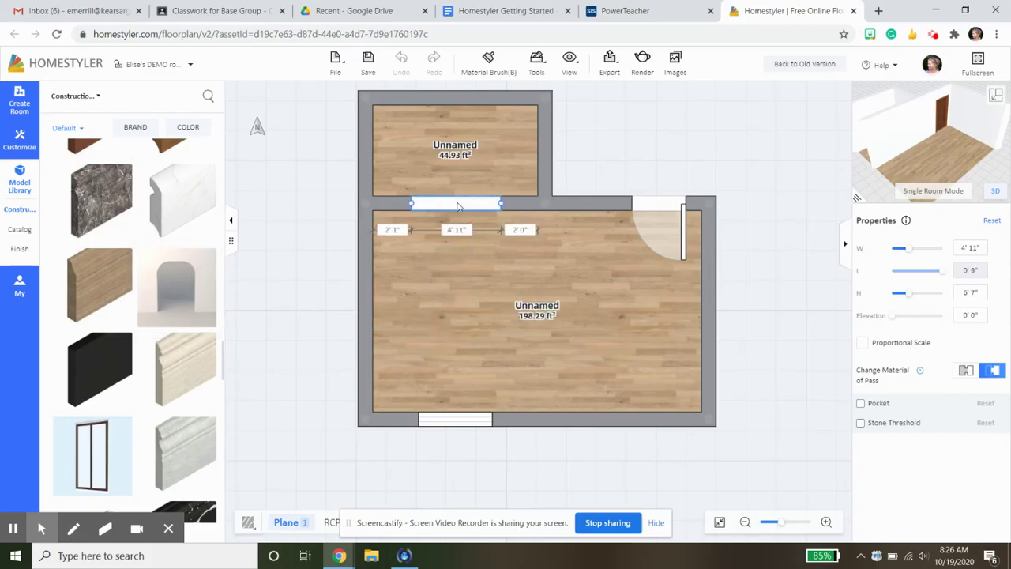
{"action": "left_click_drag", "start_coordinate": [411, 204], "coordinate": [467, 214]}
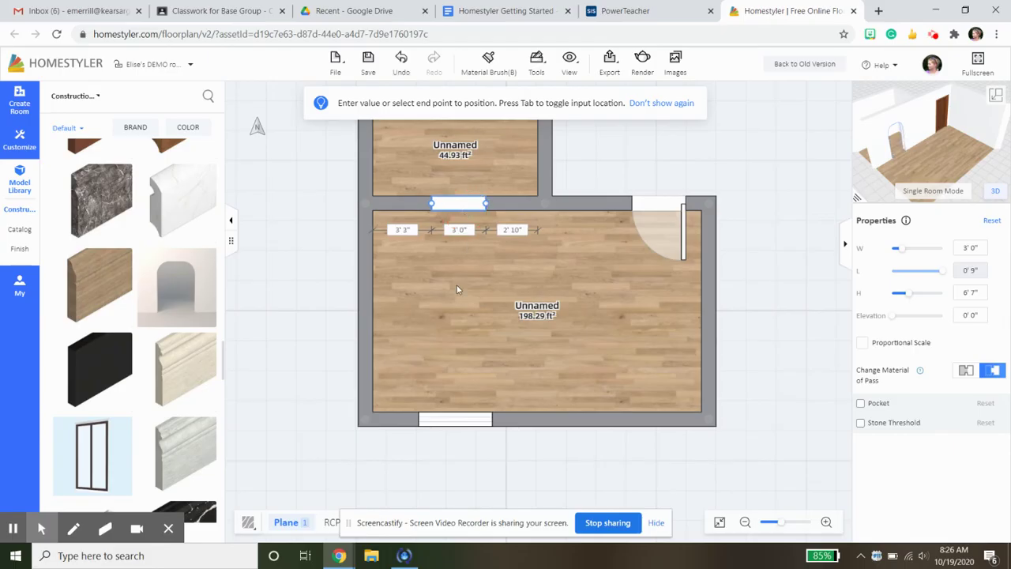
{"action": "scroll", "coordinate": [458, 286], "scroll_direction": "up", "scroll_amount": 1}
{"action": "scroll", "coordinate": [458, 285], "scroll_direction": "down", "scroll_amount": 2}
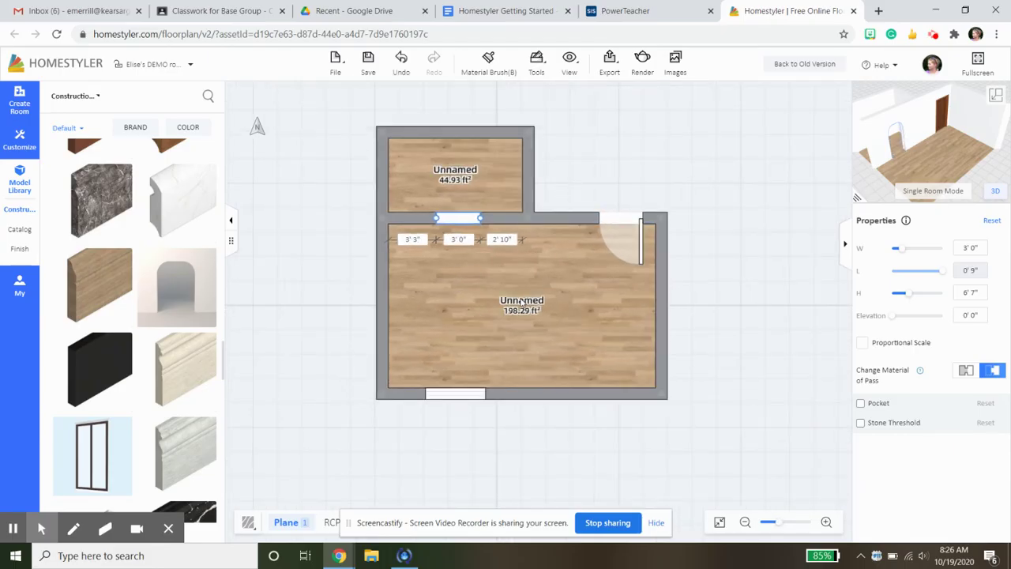
Step: Set the large room's type to Master Bedroom
{"action": "left_click", "coordinate": [515, 307]}
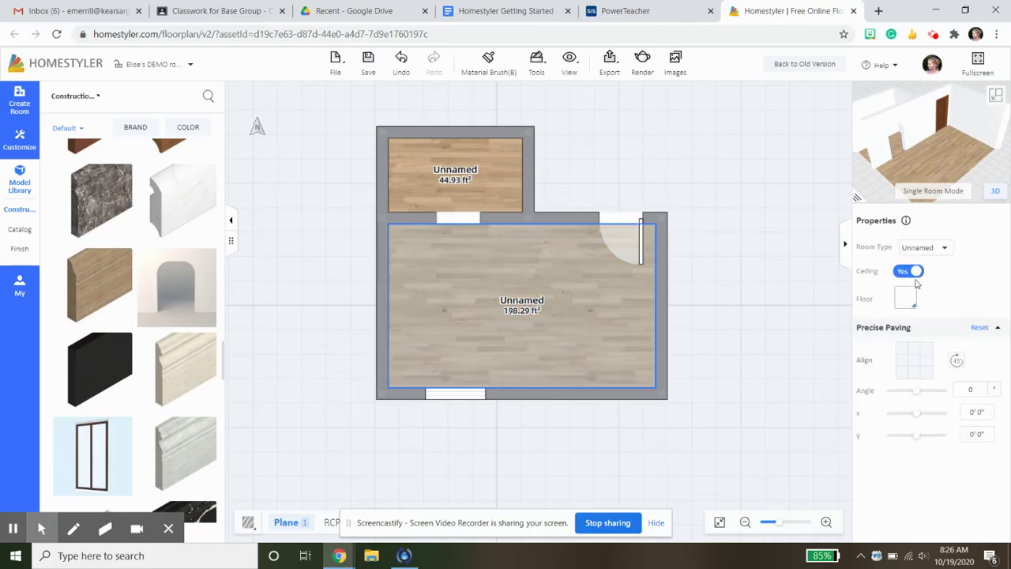
{"action": "left_click", "coordinate": [947, 252]}
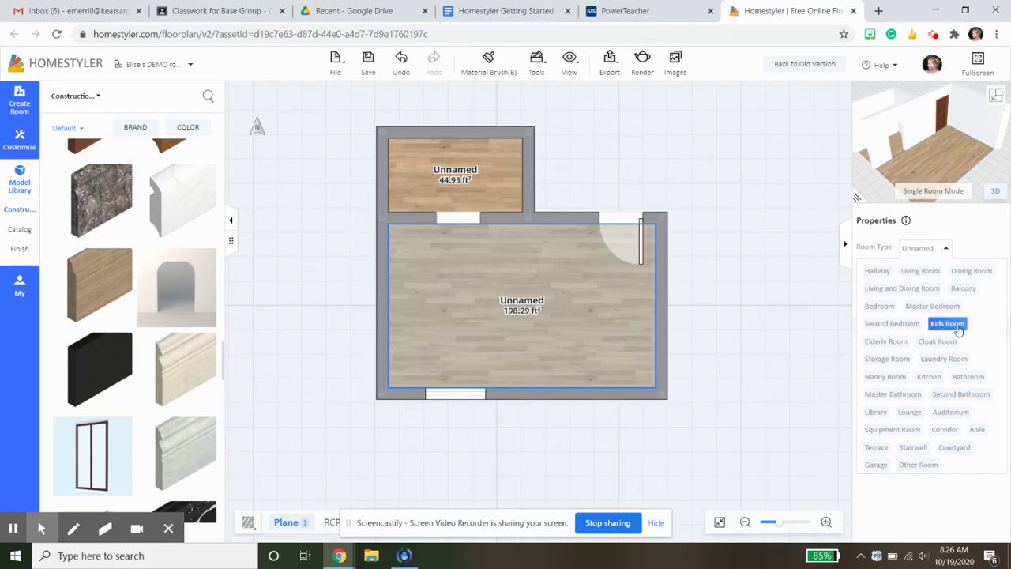
{"action": "left_click", "coordinate": [939, 308]}
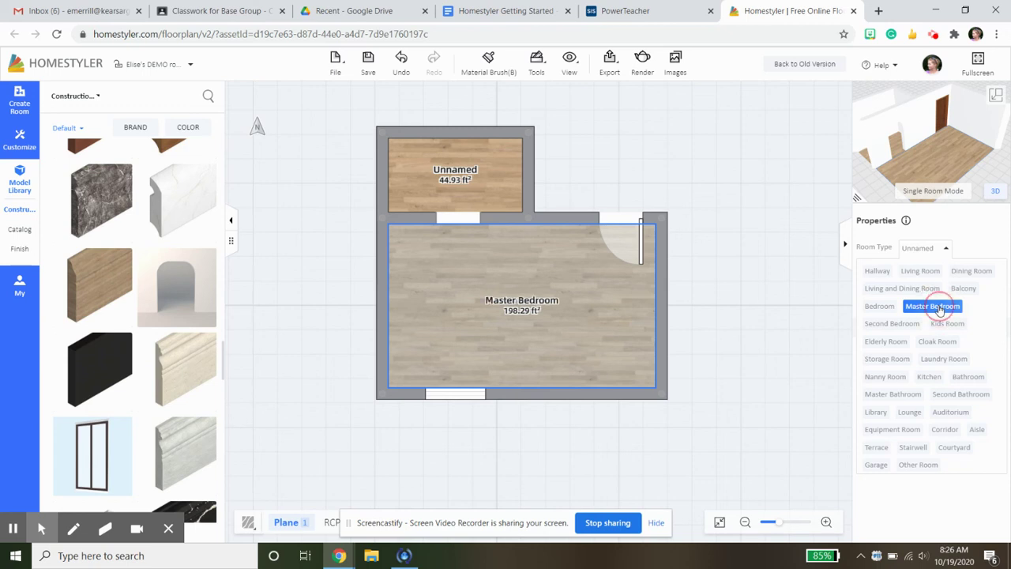
Step: Browse room types for the closet, leaving it Unnamed
{"action": "left_click", "coordinate": [441, 175]}
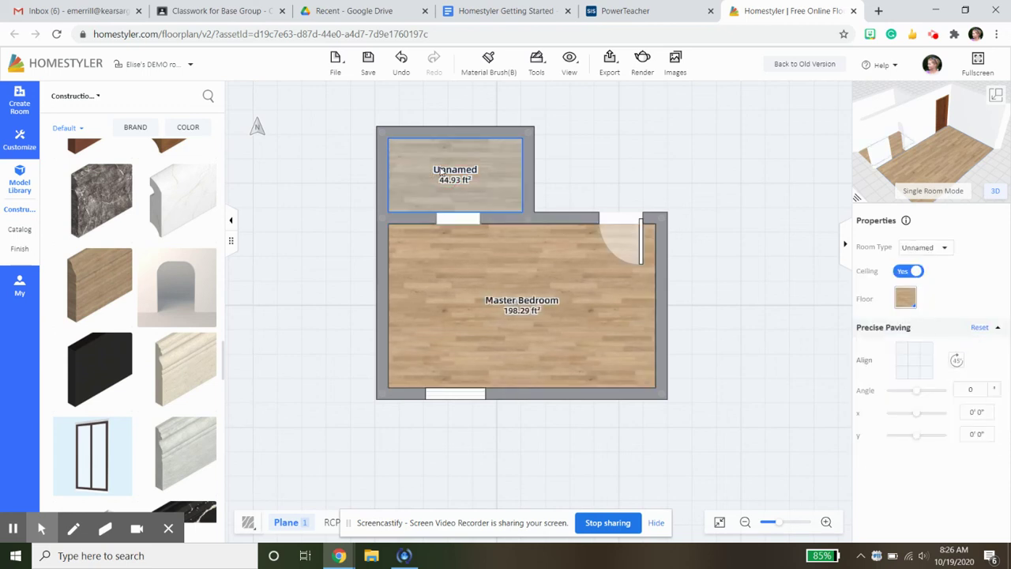
{"action": "left_click", "coordinate": [948, 251]}
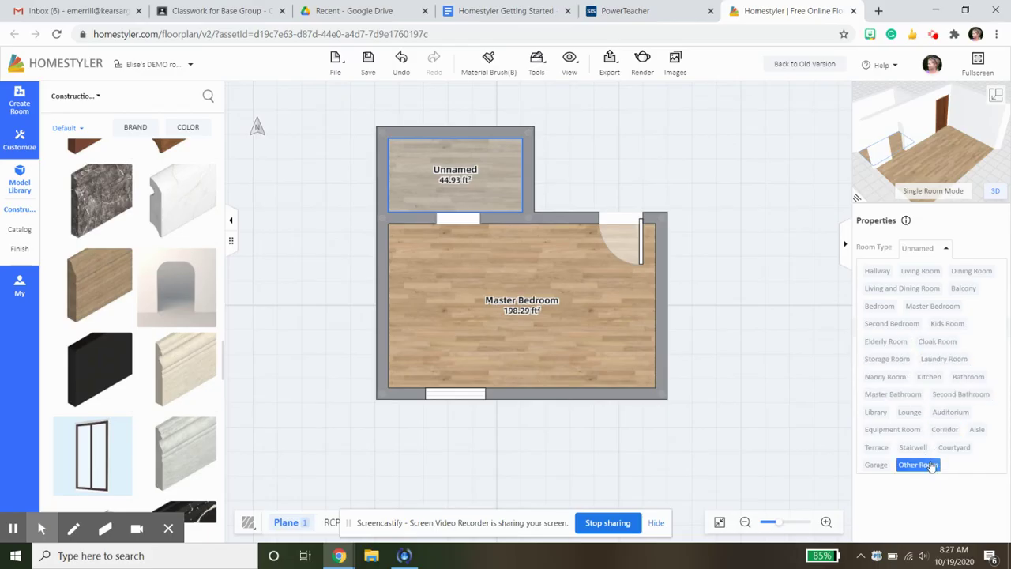
{"action": "left_click", "coordinate": [763, 328]}
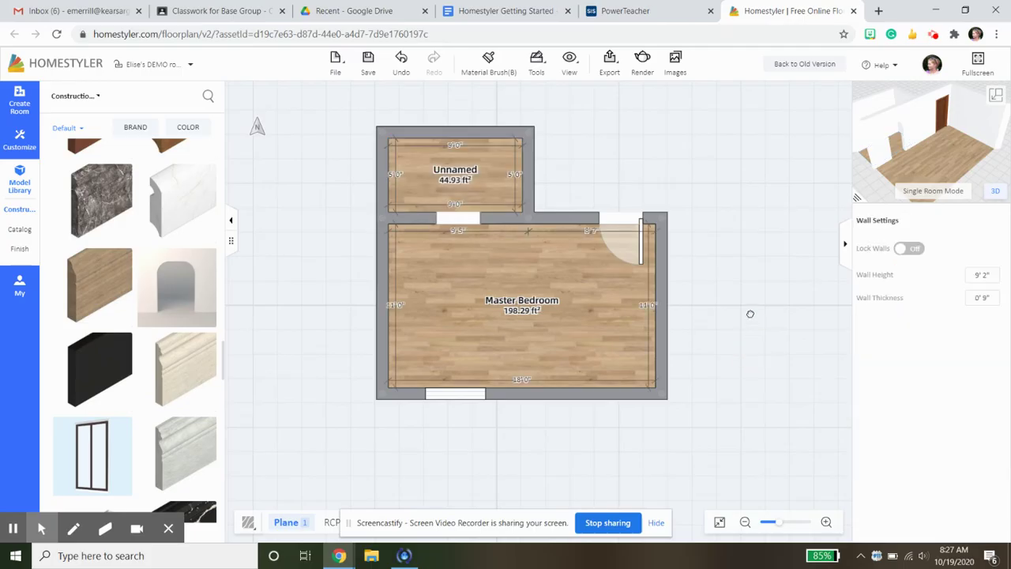
Step: Switch the main canvas to 3D and orbit to an overhead view of both rooms
{"action": "left_click", "coordinate": [997, 95]}
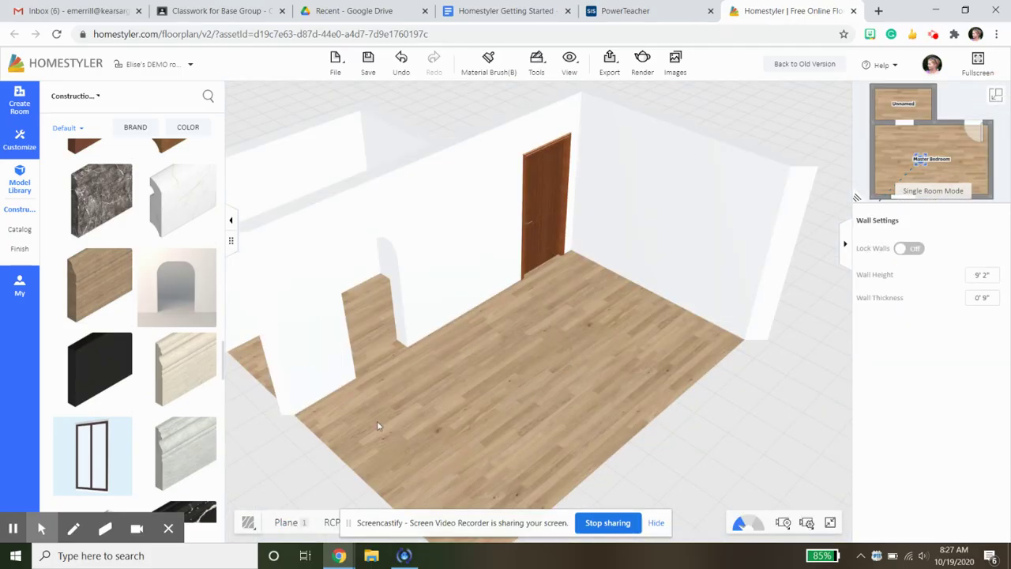
{"action": "mouse_move", "coordinate": [623, 421]}
{"action": "left_mouse_down"}
{"action": "mouse_move", "coordinate": [735, 280]}
{"action": "mouse_move", "coordinate": [624, 276]}
{"action": "mouse_move", "coordinate": [557, 339]}
{"action": "mouse_move", "coordinate": [466, 375]}
{"action": "mouse_move", "coordinate": [332, 364]}
{"action": "mouse_move", "coordinate": [237, 391]}
{"action": "mouse_move", "coordinate": [305, 494]}
{"action": "mouse_move", "coordinate": [368, 463]}
{"action": "mouse_move", "coordinate": [245, 420]}
{"action": "mouse_move", "coordinate": [201, 376]}
{"action": "mouse_move", "coordinate": [276, 384]}
{"action": "left_mouse_up"}
{"action": "scroll", "coordinate": [377, 376], "scroll_direction": "down", "scroll_amount": 2}
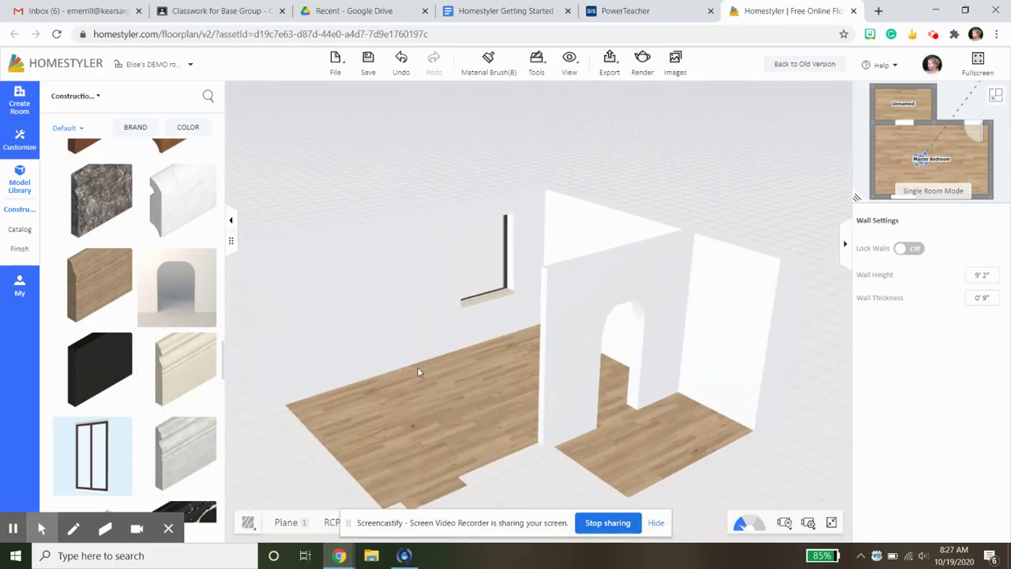
{"action": "scroll", "coordinate": [417, 366], "scroll_direction": "down", "scroll_amount": 2}
{"action": "mouse_move", "coordinate": [655, 436]}
{"action": "left_mouse_down"}
{"action": "mouse_move", "coordinate": [609, 451]}
{"action": "mouse_move", "coordinate": [478, 451]}
{"action": "mouse_move", "coordinate": [422, 419]}
{"action": "left_mouse_up"}
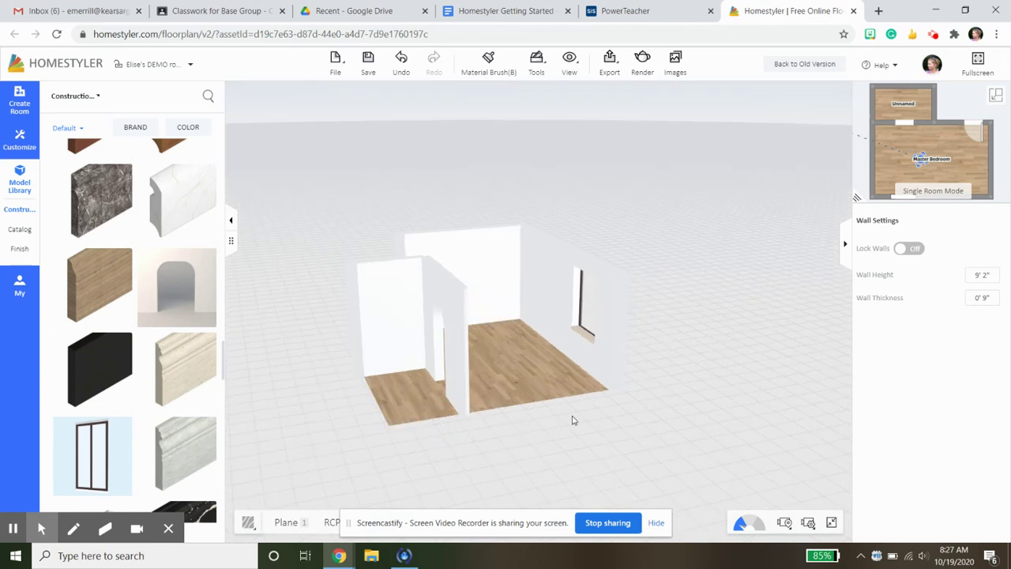
{"action": "mouse_move", "coordinate": [574, 420]}
{"action": "left_mouse_down"}
{"action": "mouse_move", "coordinate": [476, 446]}
{"action": "mouse_move", "coordinate": [461, 490]}
{"action": "left_mouse_up"}
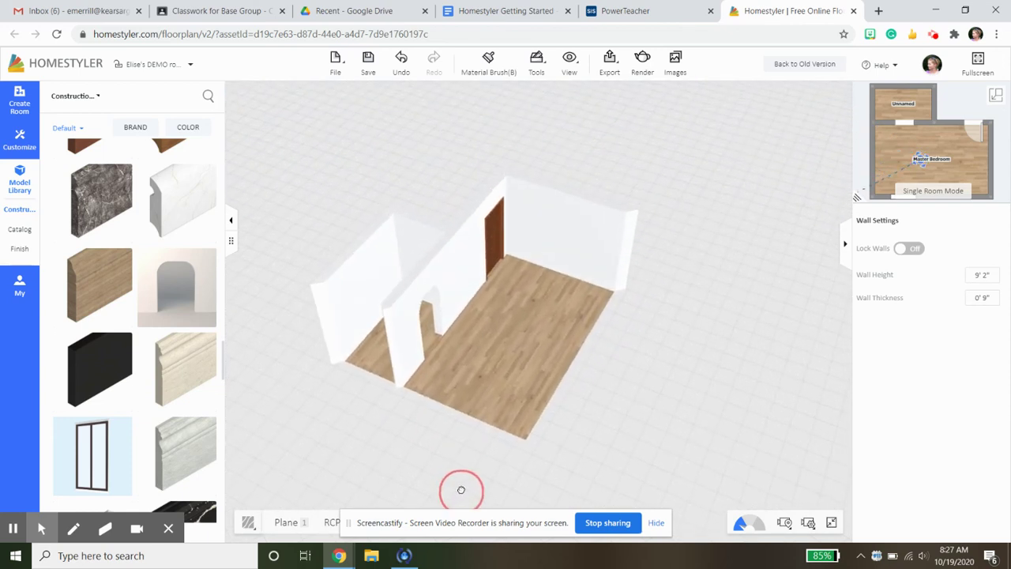
{"action": "mouse_move", "coordinate": [562, 386]}
{"action": "left_mouse_down"}
{"action": "mouse_move", "coordinate": [560, 474]}
{"action": "mouse_move", "coordinate": [470, 455]}
{"action": "mouse_move", "coordinate": [470, 445]}
{"action": "mouse_move", "coordinate": [569, 442]}
{"action": "mouse_move", "coordinate": [656, 407]}
{"action": "left_mouse_up"}
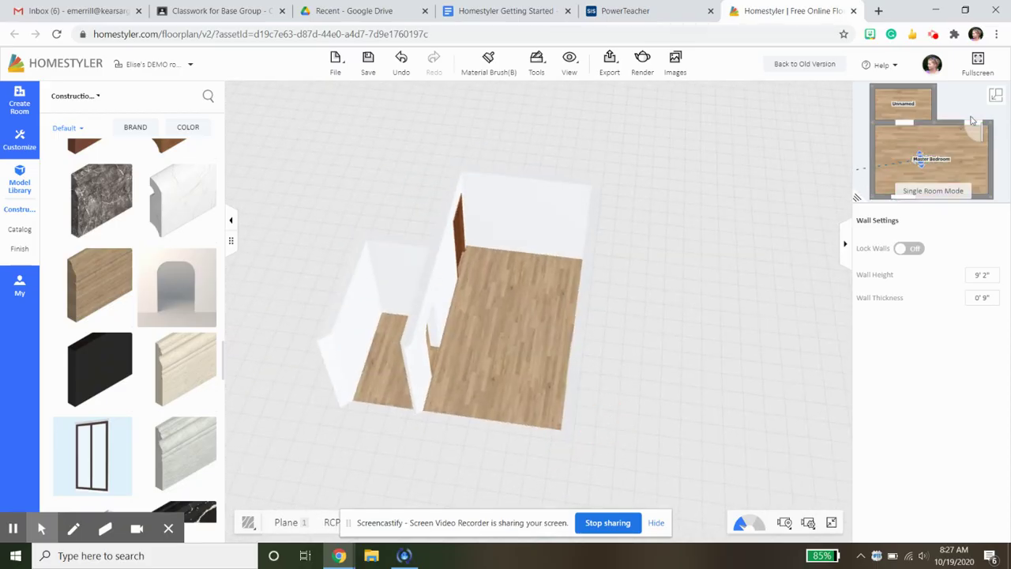